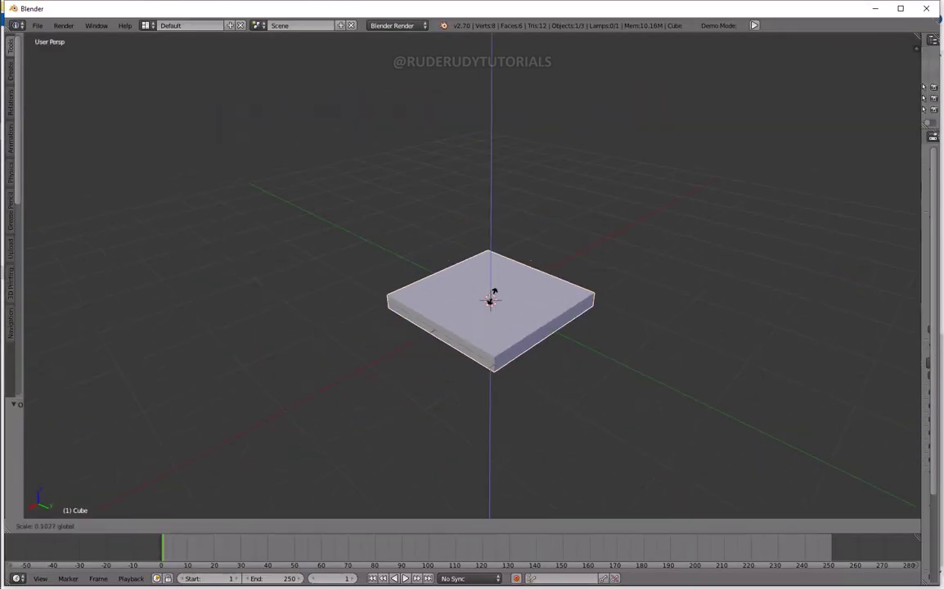
# Step: Isolate the slab in its own local view and face it
pyautogui.click(40, 525)
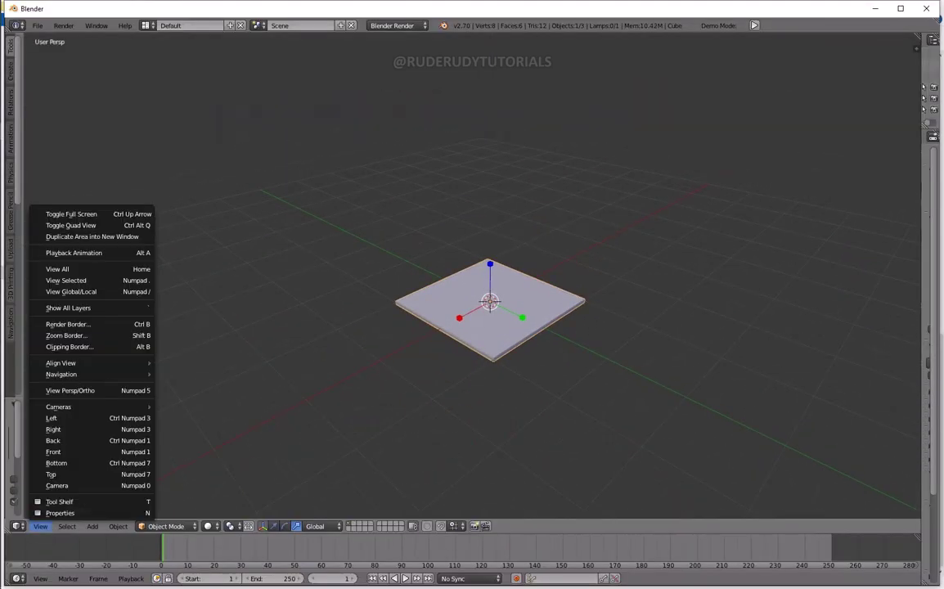
pyautogui.click(84, 288)
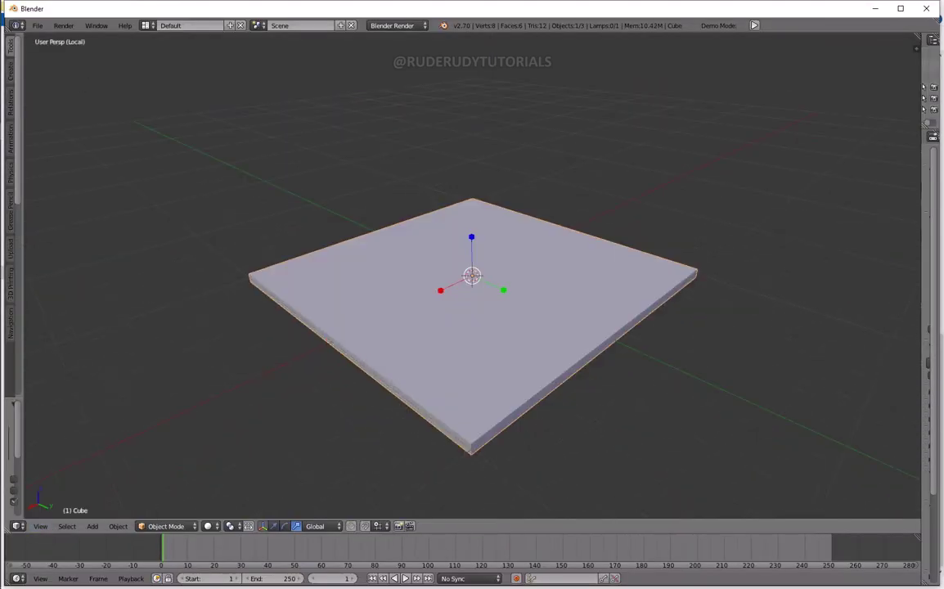
pyautogui.moveTo(573, 327)
pyautogui.mouseDown(button='middle')
pyautogui.moveTo(523, 310)
pyautogui.moveTo(556, 261)
pyautogui.mouseUp(button='middle')
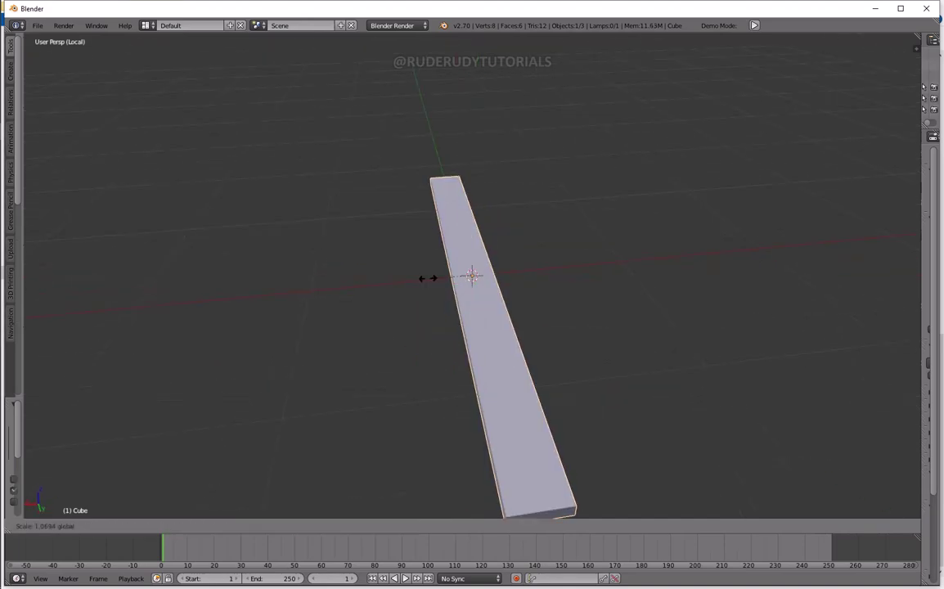
# Step: Scale the slab into a long narrow plank and switch it into Edit Mode
pyautogui.click(421, 275)
pyautogui.moveTo(458, 274); pyautogui.dragTo(446, 270, button='middle')
pyautogui.press('s')
pyautogui.click(453, 225)
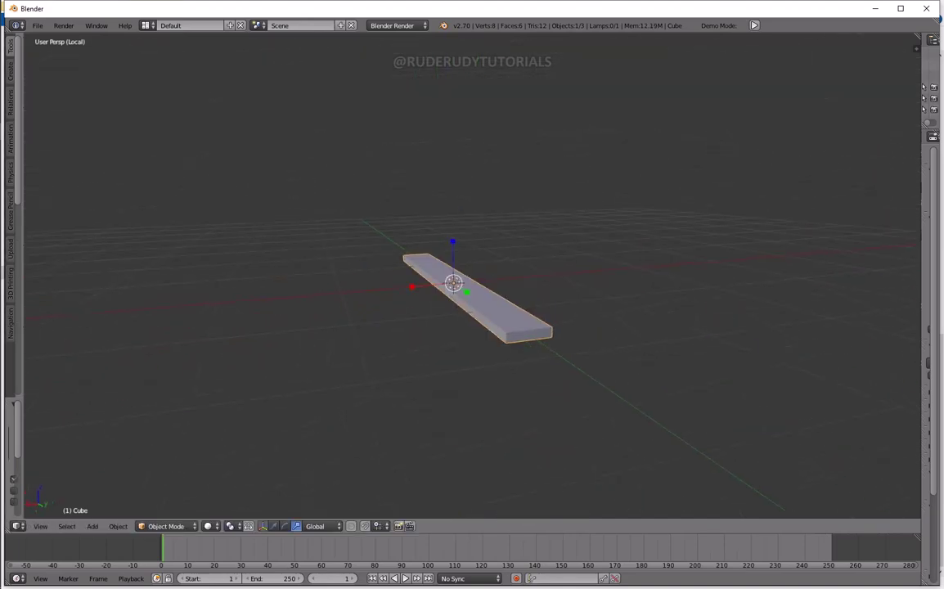
pyautogui.click(158, 526)
pyautogui.click(168, 498)
# Step: Select the plank's long top edge and split off an image editor for the UVs
pyautogui.rightClick(409, 276)
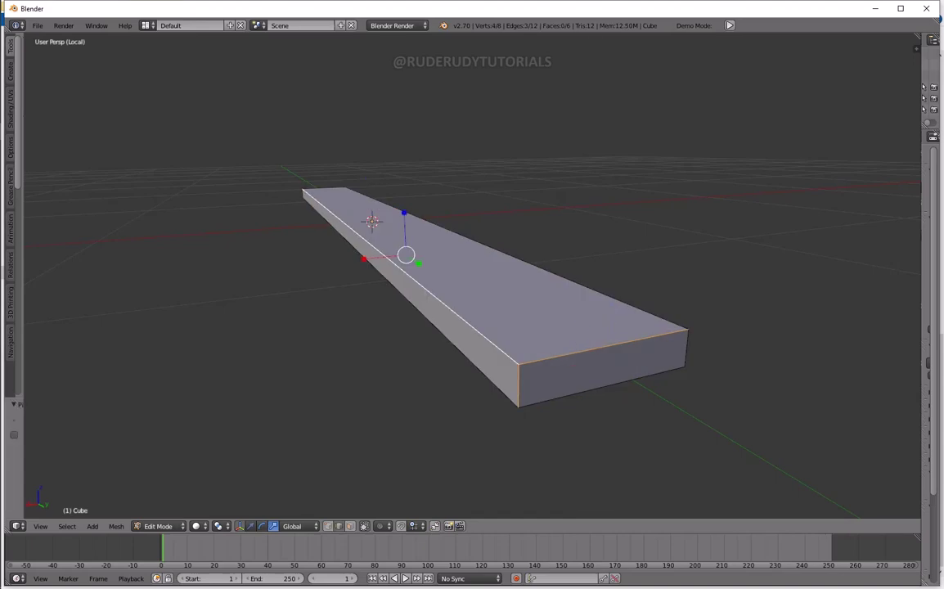
pyautogui.moveTo(472, 294)
pyautogui.mouseDown(button='middle')
pyautogui.moveTo(491, 287)
pyautogui.moveTo(507, 246)
pyautogui.mouseUp(button='middle')
pyautogui.moveTo(409, 520); pyautogui.dragTo(409, 413)
pyautogui.hotkey('shift', 'F10')
# Step: Mark the chosen edges as seams and unwrap the whole plank
pyautogui.press('a')
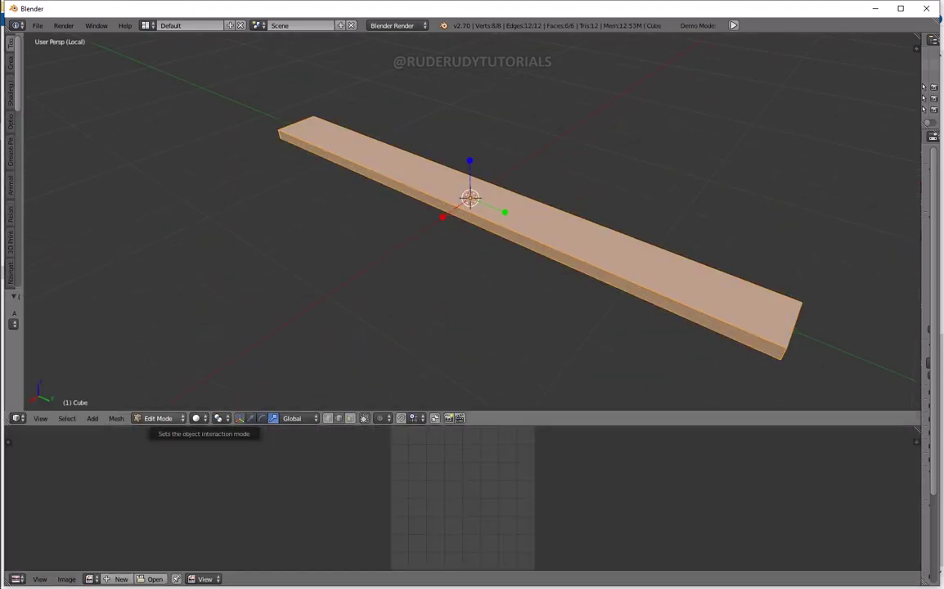
pyautogui.click(116, 417)
pyautogui.moveTo(155, 261)
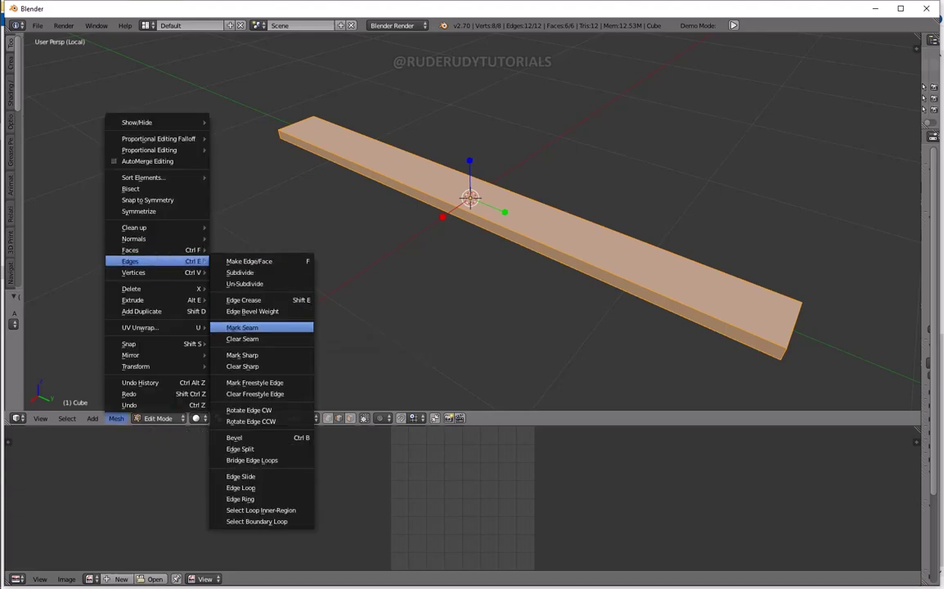
pyautogui.click(242, 327)
pyautogui.click(116, 418)
pyautogui.click(242, 327)
pyautogui.moveTo(245, 327); pyautogui.dragTo(485, 204, button='middle')
# Step: Mark one long edge as a seam, re-unwrap the plank, and return to Object Mode
pyautogui.press('a')
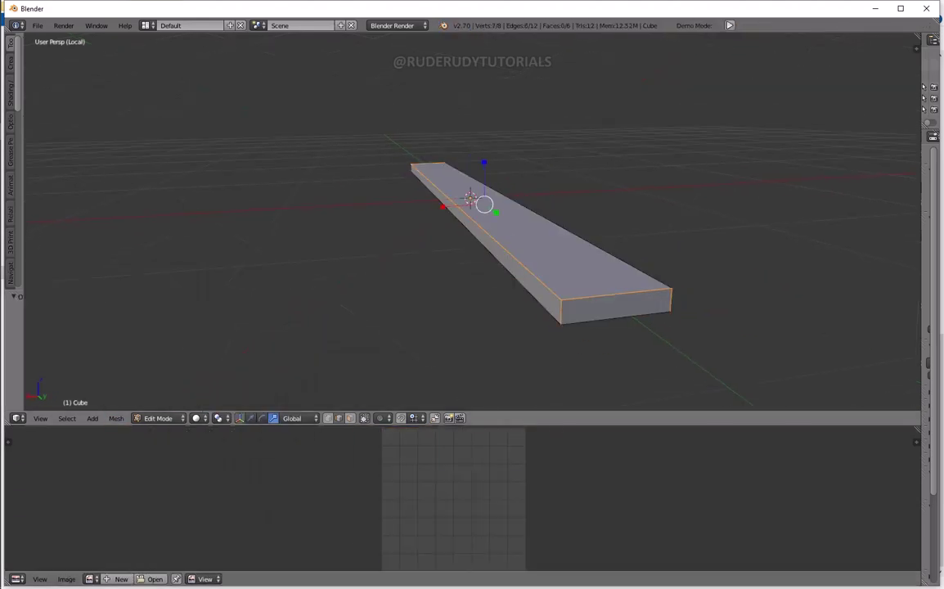
pyautogui.press('a')
pyautogui.press('a')
pyautogui.moveTo(472, 245)
pyautogui.mouseDown(button='middle')
pyautogui.moveTo(532, 262)
pyautogui.moveTo(628, 251)
pyautogui.moveTo(490, 204)
pyautogui.mouseUp(button='middle')
pyautogui.keyDown('shift'); pyautogui.rightClick(450, 224); pyautogui.keyUp('shift')
pyautogui.click(117, 418)
pyautogui.click(242, 327)
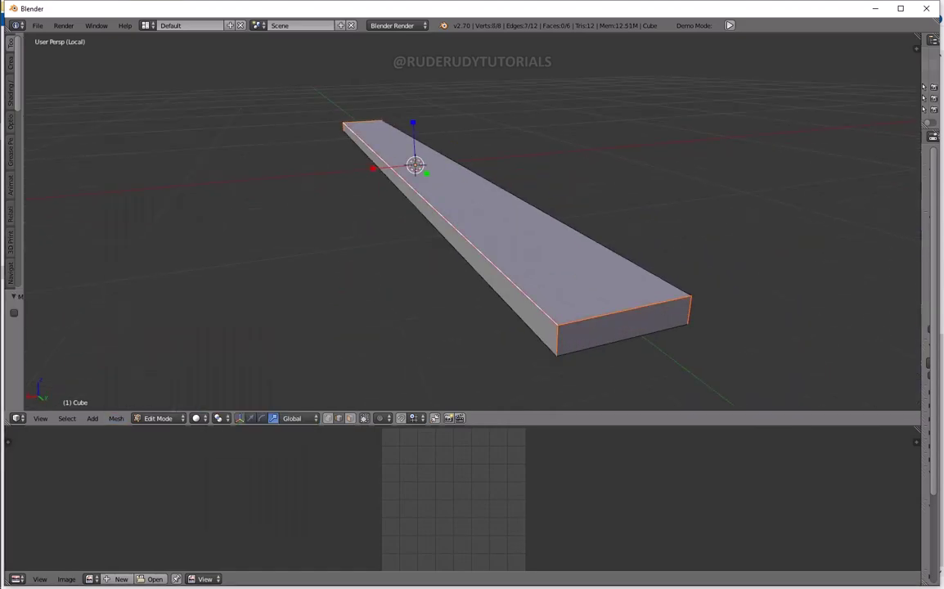
pyautogui.press('a')
pyautogui.click(116, 418)
pyautogui.click(242, 327)
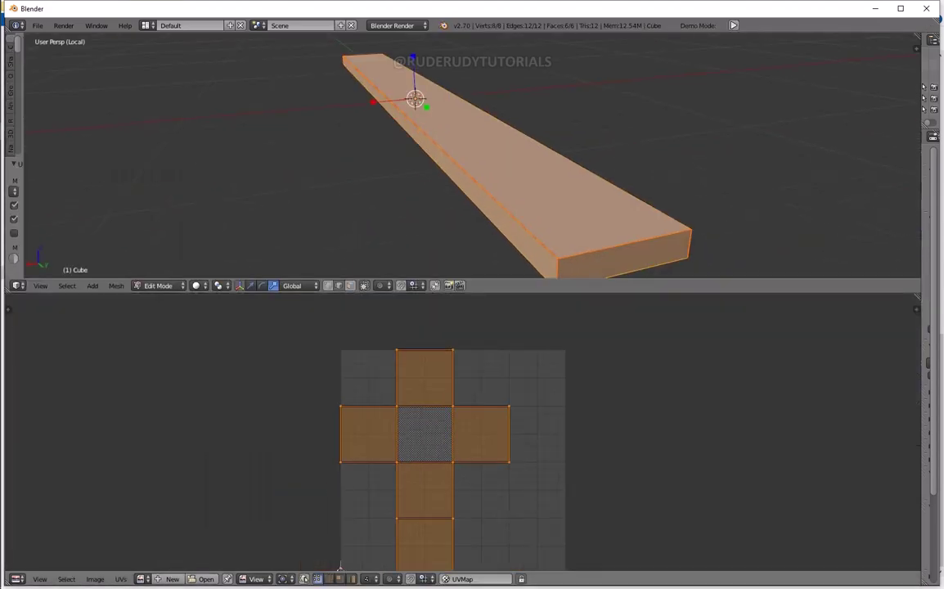
pyautogui.click(158, 424)
pyautogui.click(147, 381)
# Step: Apply the plank's rotation and scale, then go back into Edit Mode
pyautogui.click(118, 424)
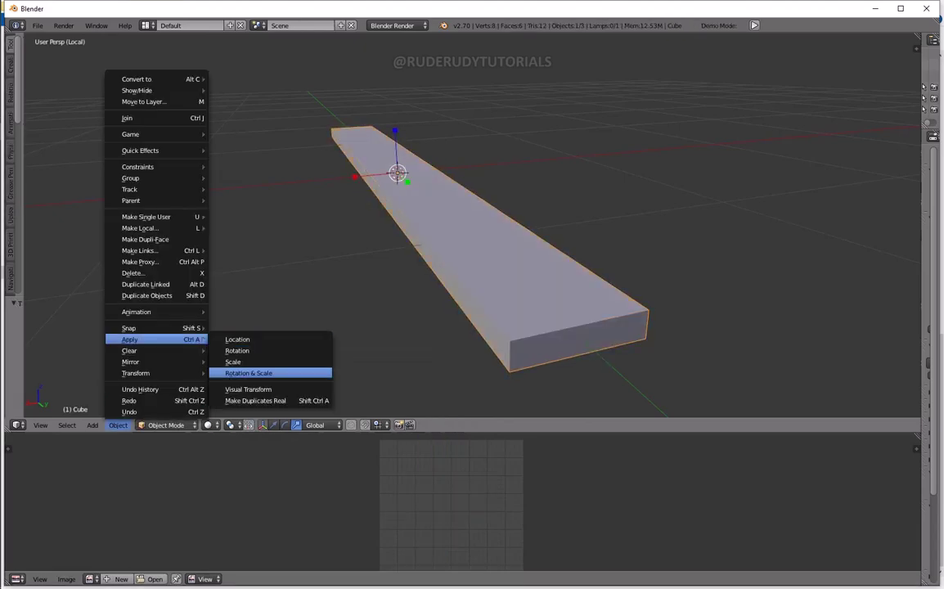
pyautogui.click(270, 373)
pyautogui.press('Tab')
pyautogui.moveTo(491, 245); pyautogui.dragTo(573, 204, button='middle')
# Step: Mark an end edge as a seam and re-unwrap the plank into long UV strips
pyautogui.click(116, 424)
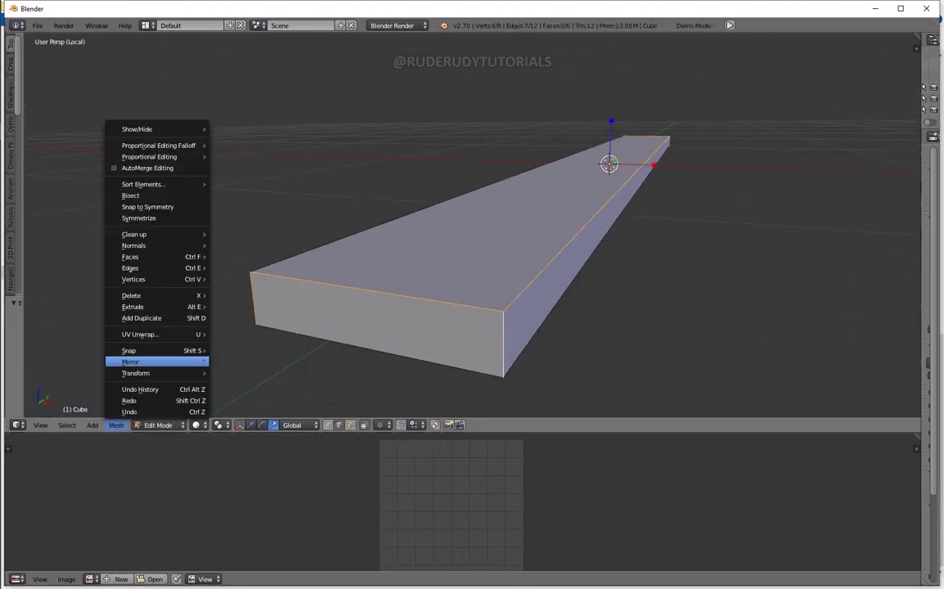
pyautogui.click(130, 362)
pyautogui.press('a')
pyautogui.click(116, 425)
pyautogui.click(143, 310)
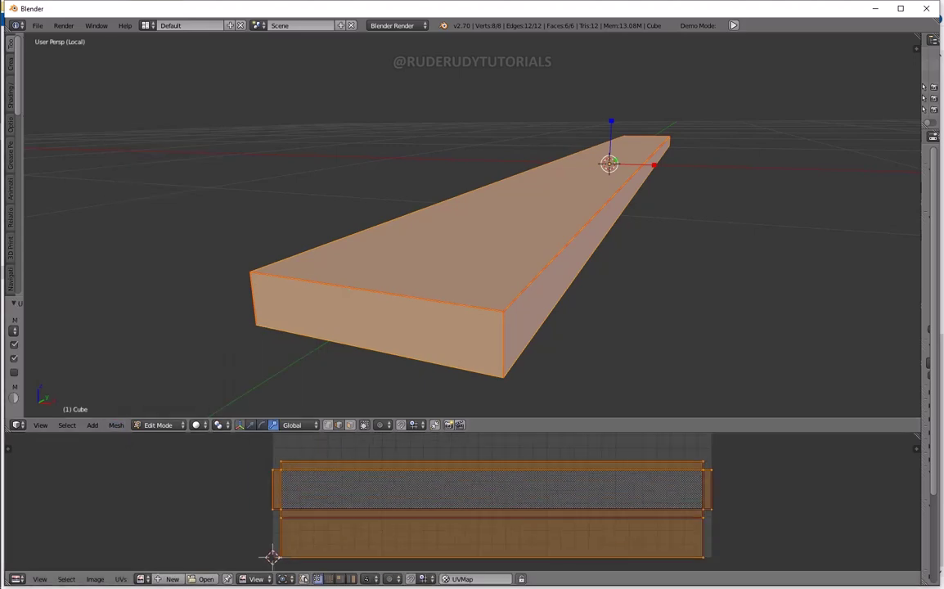
pyautogui.moveTo(467, 433); pyautogui.dragTo(466, 199)
pyautogui.scroll(2, 462, 385)
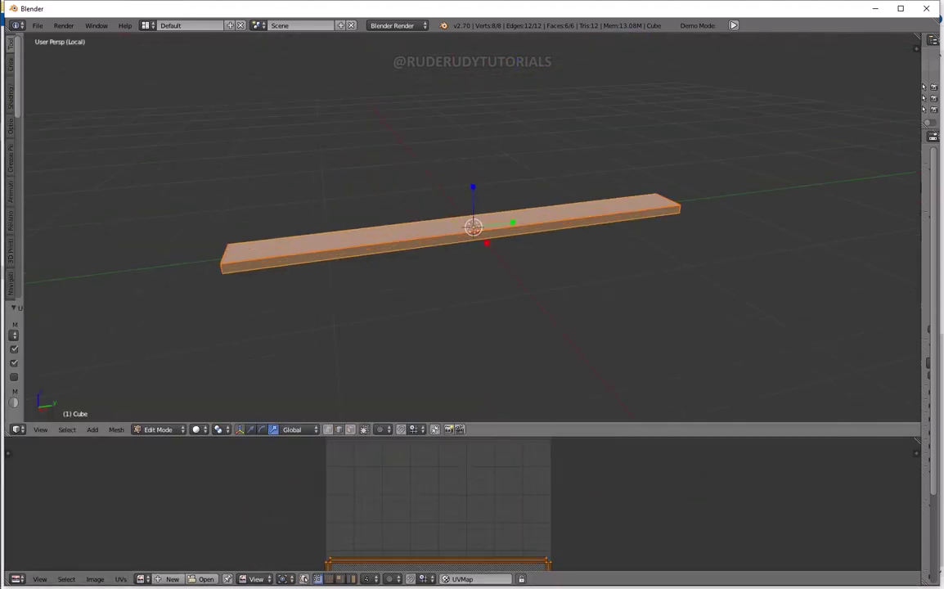
# Step: Back in Object Mode, apply rotation and scale to the plank again
pyautogui.press('Tab')
pyautogui.click(118, 429)
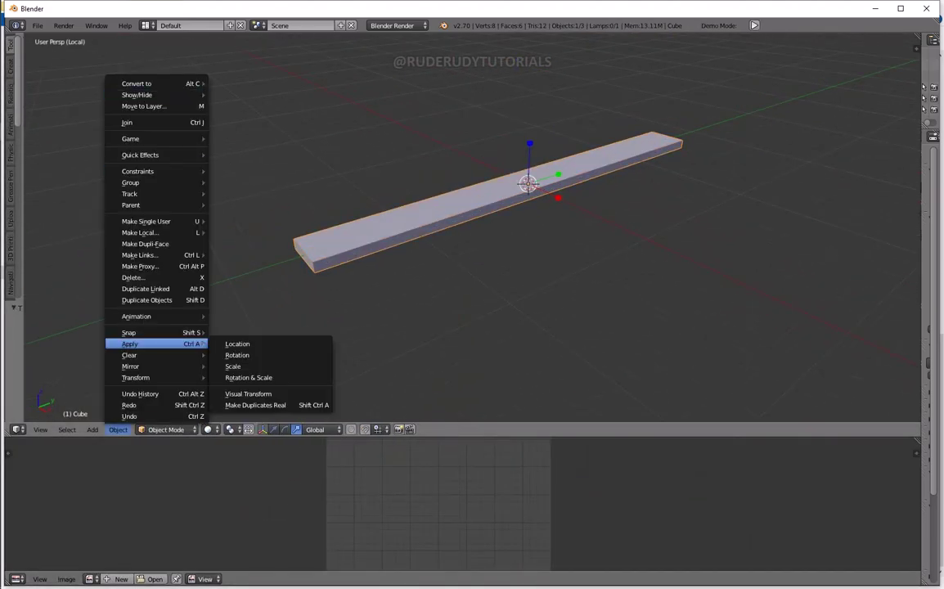
pyautogui.click(93, 429)
pyautogui.click(210, 227)
# Step: Scale the plank along the Z axis
pyautogui.press('s')
pyautogui.press('z')
pyautogui.press('s')
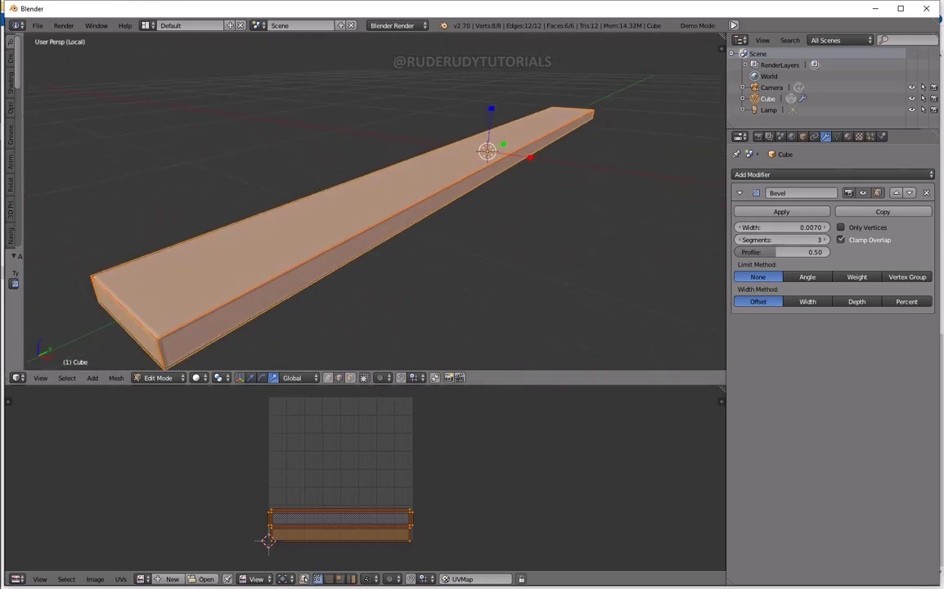
# Step: Add a Subdivision Surface modifier under the plank's Bevel modifier
pyautogui.click(831, 174)
pyautogui.click(678, 342)
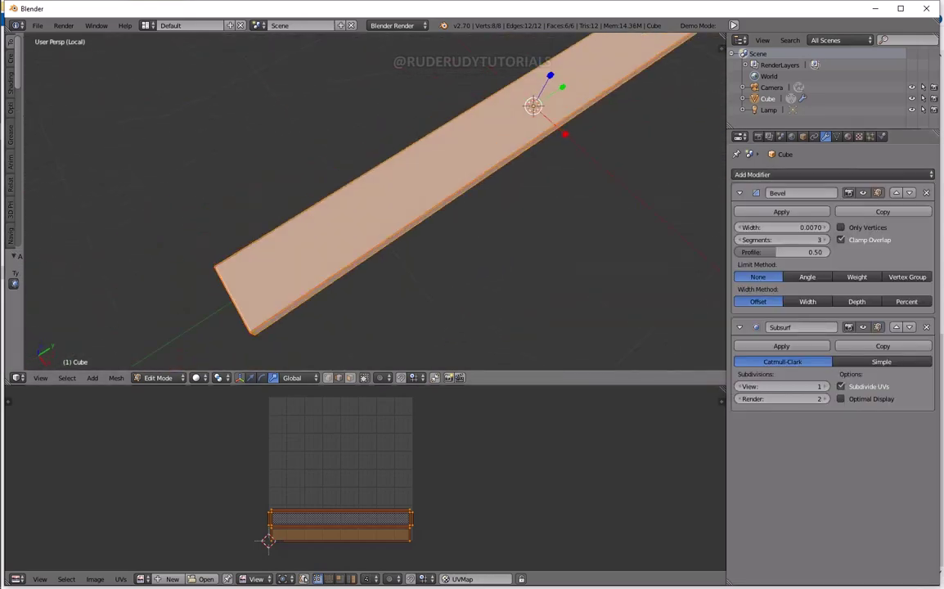
pyautogui.moveTo(409, 204)
pyautogui.mouseDown(button='middle')
pyautogui.moveTo(490, 163)
pyautogui.moveTo(520, 131)
pyautogui.mouseUp(button='middle')
# Step: Duplicate the plank twice, placing each copy sideways beside the previous one
pyautogui.press('t')
pyautogui.hotkey('shift', 'd')
pyautogui.click(510, 145)
pyautogui.scroll(-3, 508, 151)
pyautogui.hotkey('shift', 'd')
pyautogui.press('x')
pyautogui.click(489, 191)
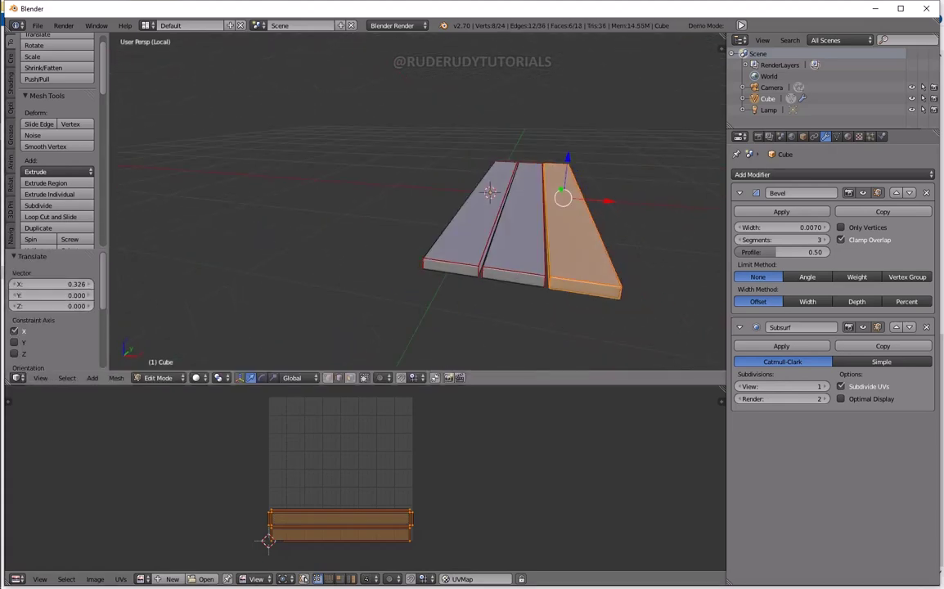
pyautogui.scroll(3, 523, 212)
# Step: Add a fourth plank beside the others
pyautogui.hotkey('shift', 'd')
pyautogui.press('Escape')
pyautogui.moveTo(524, 213)
pyautogui.mouseDown(button='middle')
pyautogui.moveTo(490, 196)
pyautogui.moveTo(495, 122)
pyautogui.mouseUp(button='middle')
pyautogui.click(464, 191)
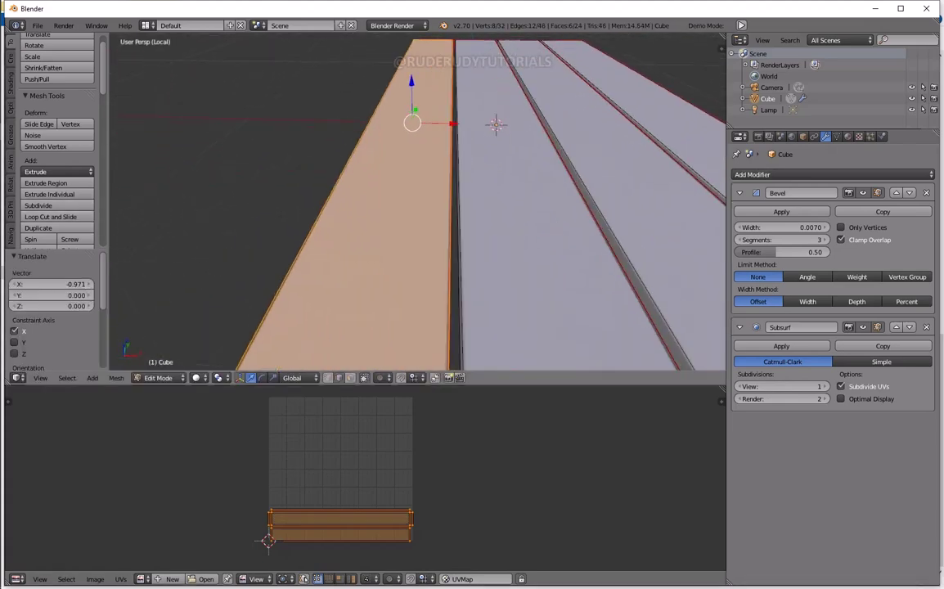
pyautogui.scroll(-4, 420, 230)
# Step: Select a single plank with L, then all four planks, then one plank edge
pyautogui.press('a')
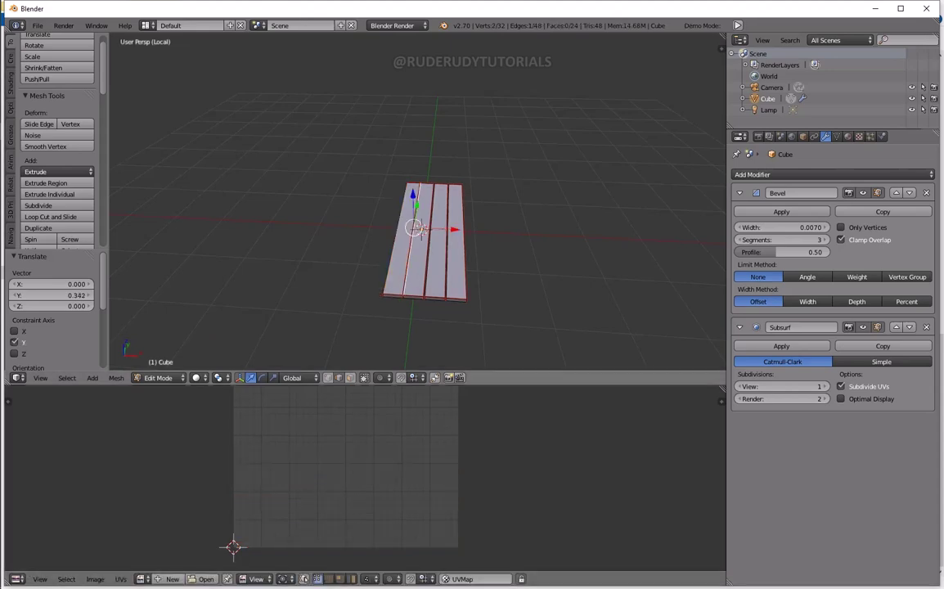
pyautogui.press('l')
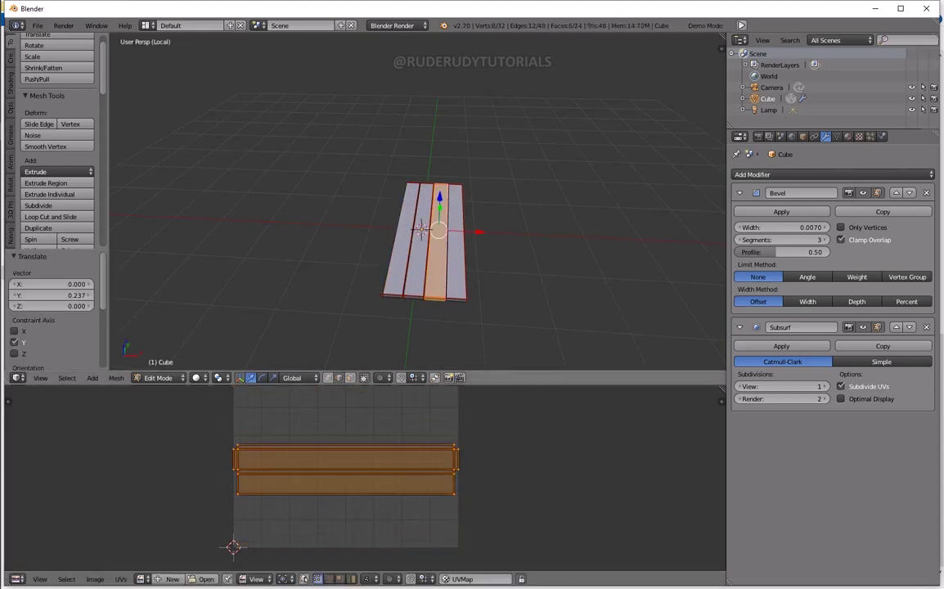
pyautogui.scroll(-2, 360, 483)
pyautogui.moveTo(425, 246)
pyautogui.mouseDown(button='middle')
pyautogui.moveTo(457, 269)
pyautogui.moveTo(458, 204)
pyautogui.mouseUp(button='middle')
pyautogui.press('a')
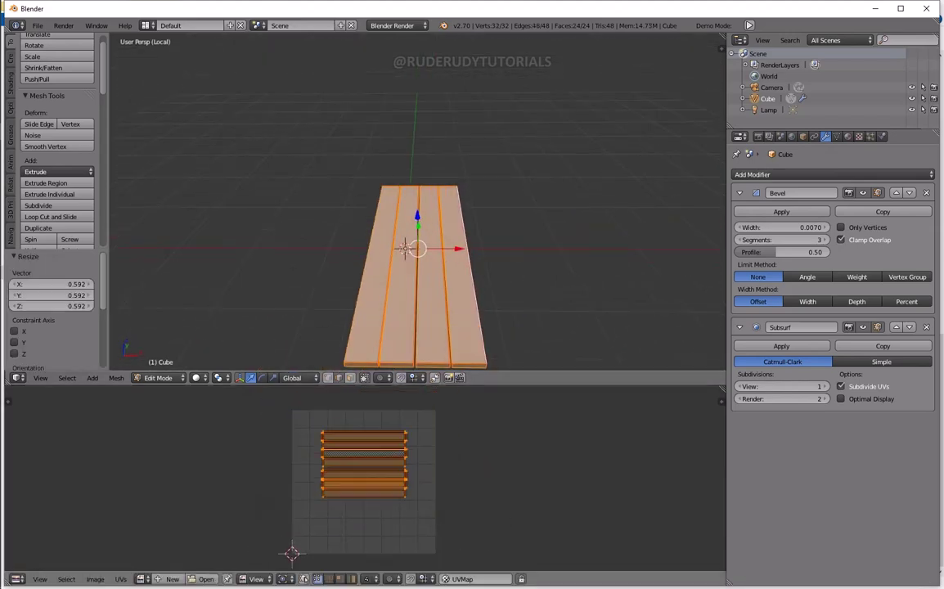
pyautogui.moveTo(425, 246)
pyautogui.mouseDown(button='middle')
pyautogui.moveTo(458, 204)
pyautogui.moveTo(425, 245)
pyautogui.moveTo(441, 204)
pyautogui.moveTo(490, 278)
pyautogui.mouseUp(button='middle')
pyautogui.rightClick(413, 245)
# Step: Move the selection along Y, select a seam-bounded plank, and frame its UV island
pyautogui.press('g')
pyautogui.press('y')
pyautogui.scroll(2, 417, 229)
pyautogui.press('l')
pyautogui.press('l')
pyautogui.click(14, 300)
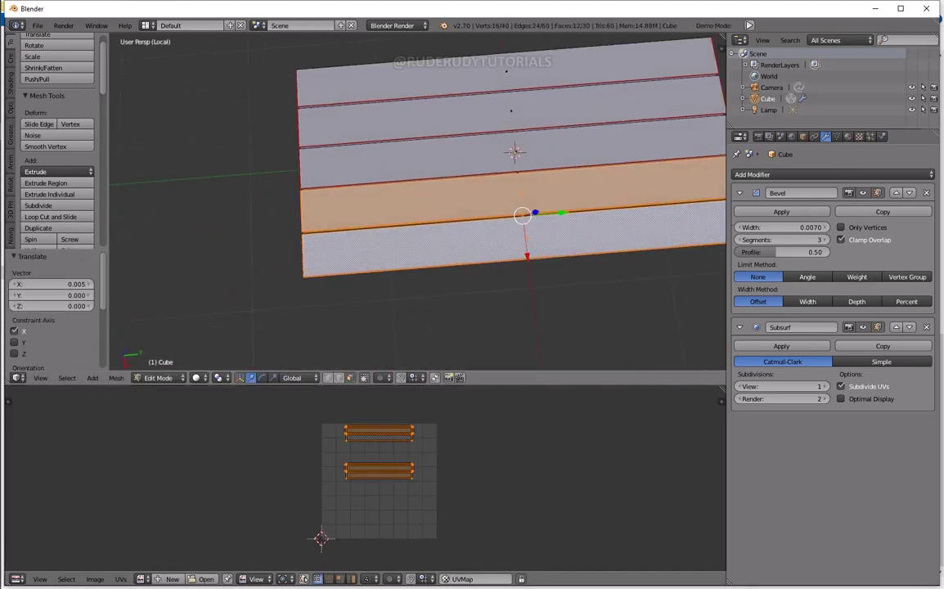
pyautogui.press('KP_Decimal')
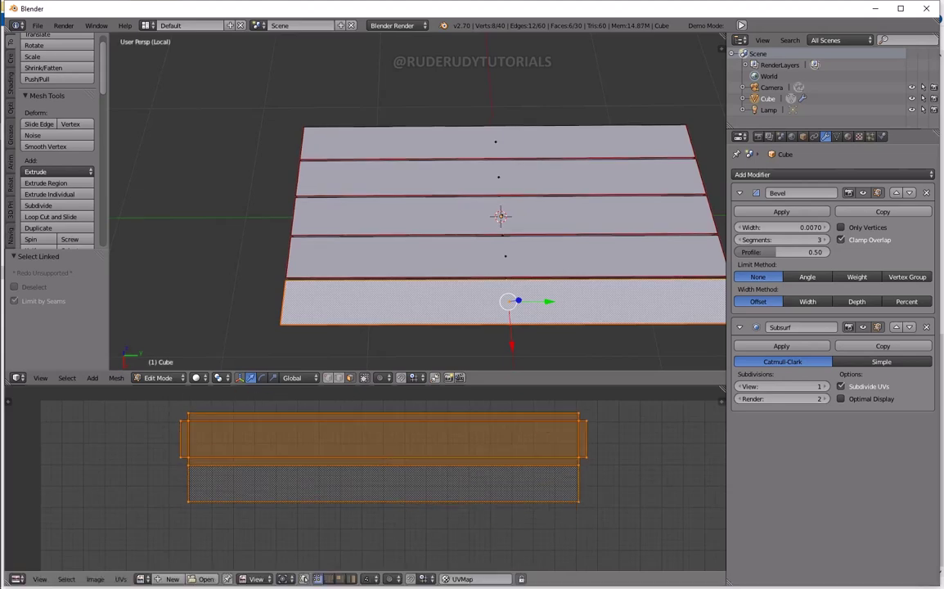
# Step: Select the second-from-bottom plank, undoing and redoing stray selection changes
pyautogui.press('a')
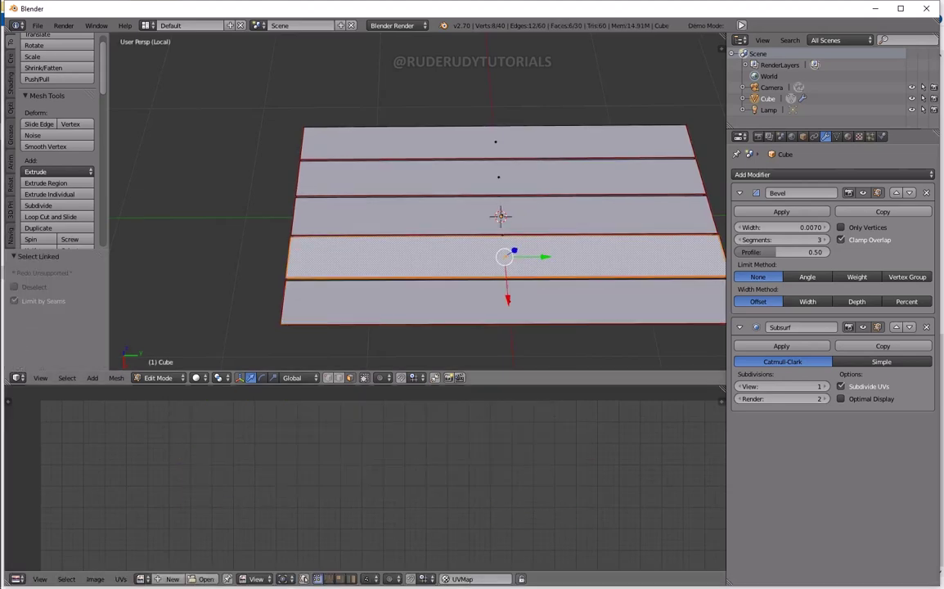
pyautogui.press('l')
pyautogui.keyDown('shift'); pyautogui.moveTo(500, 245); pyautogui.dragTo(456, 231, button='middle'); pyautogui.keyUp('shift')
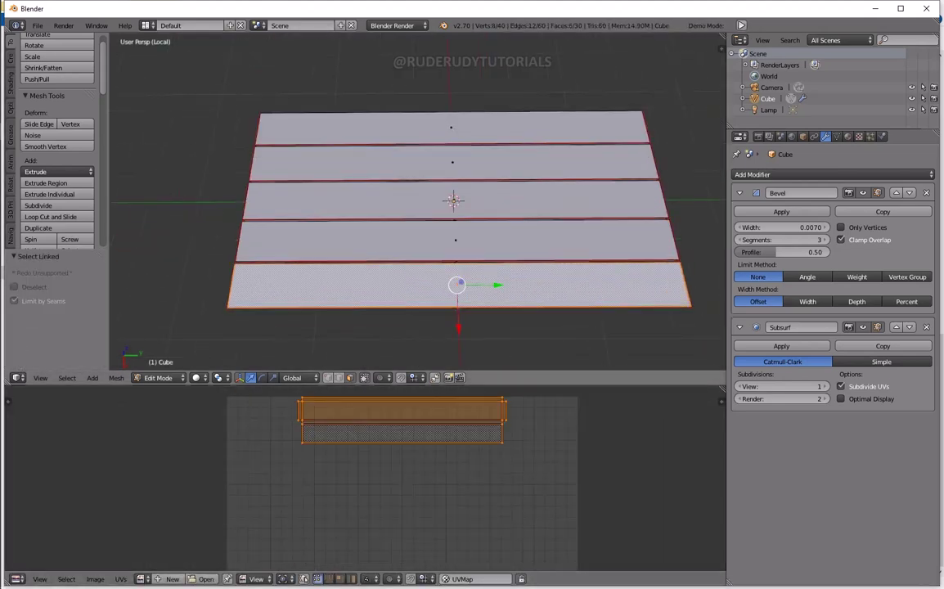
pyautogui.hotkey('ctrl', 'z')
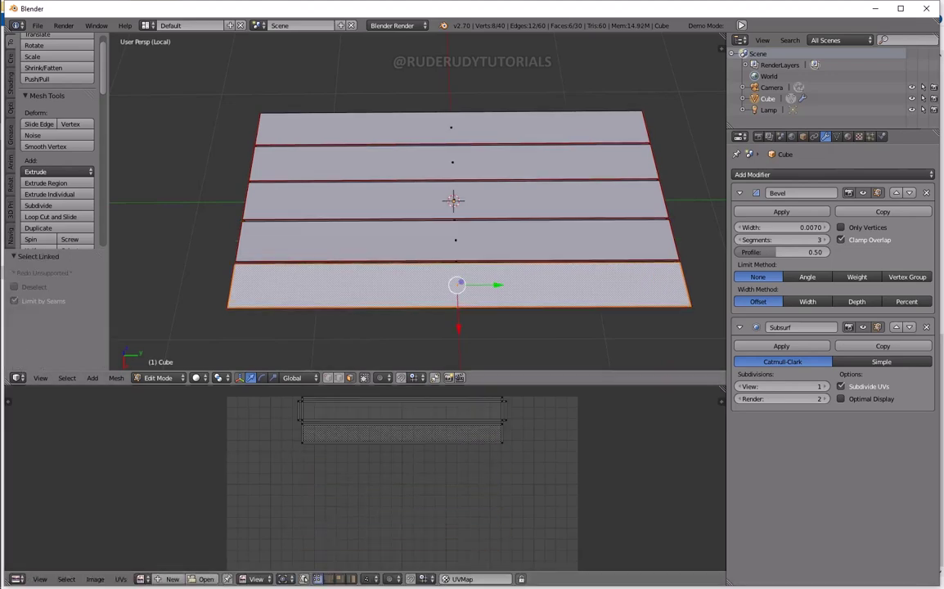
pyautogui.hotkey('ctrl', 'shift', 'z')
pyautogui.hotkey('ctrl', 'shift', 'z')
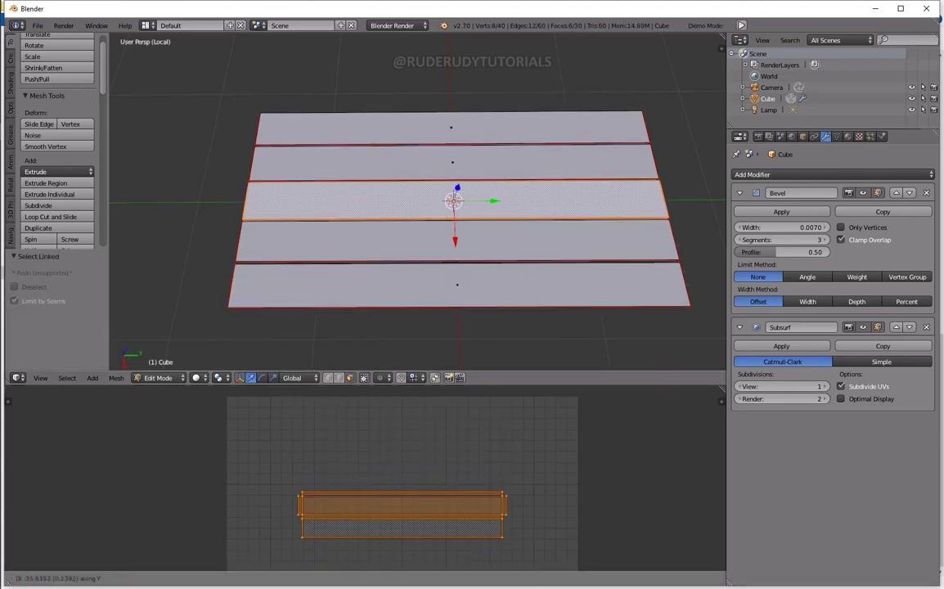
pyautogui.hotkey('ctrl', 'z')
pyautogui.hotkey('ctrl', 'z')
pyautogui.hotkey('ctrl', 'shift', 'z')
pyautogui.hotkey('ctrl', 'shift', 'z')
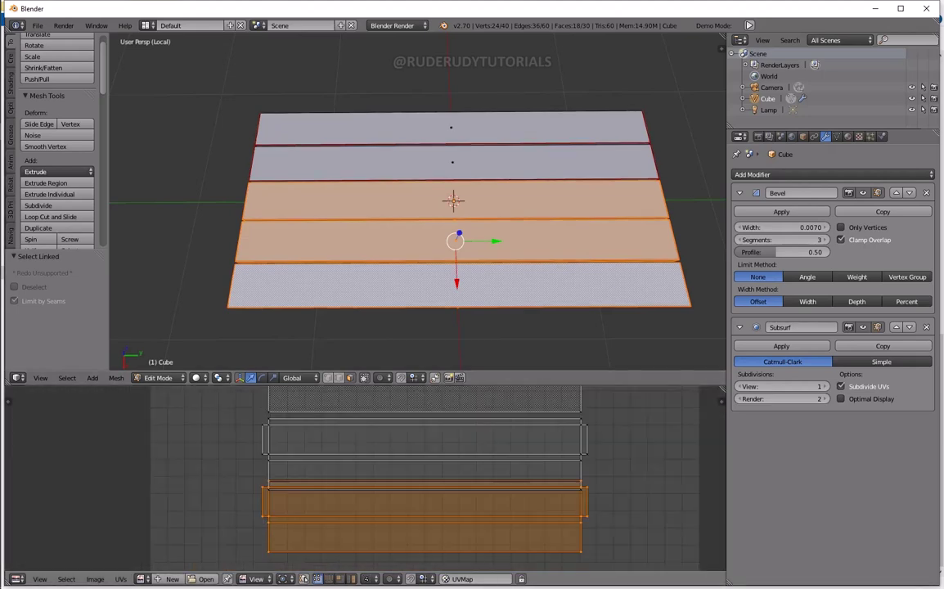
pyautogui.hotkey('ctrl', 'shift', 'z')
pyautogui.hotkey('ctrl', 'z')
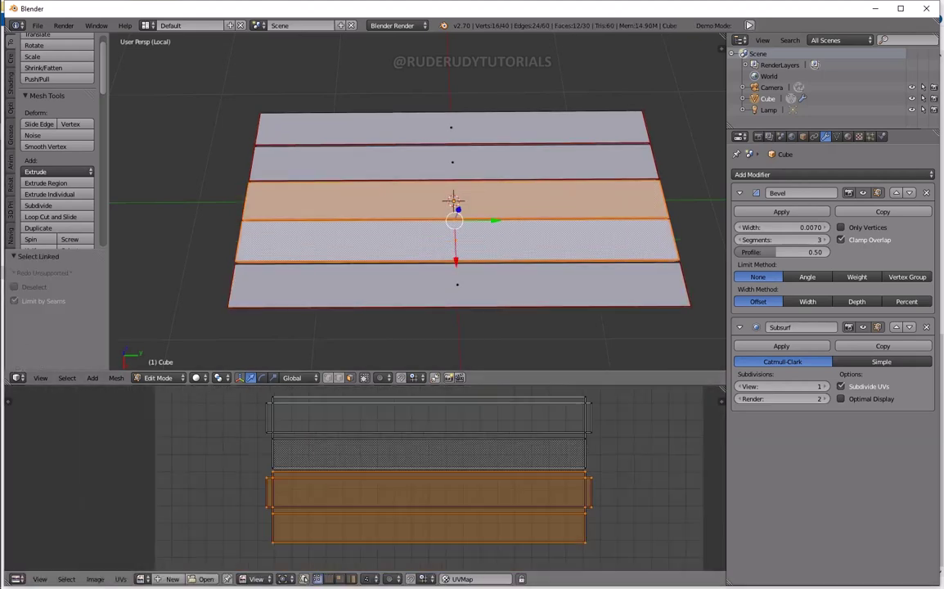
# Step: Pick faces on the second and middle planks, stepping undo back to the middle plank
pyautogui.rightClick(453, 162)
pyautogui.rightClick(454, 200)
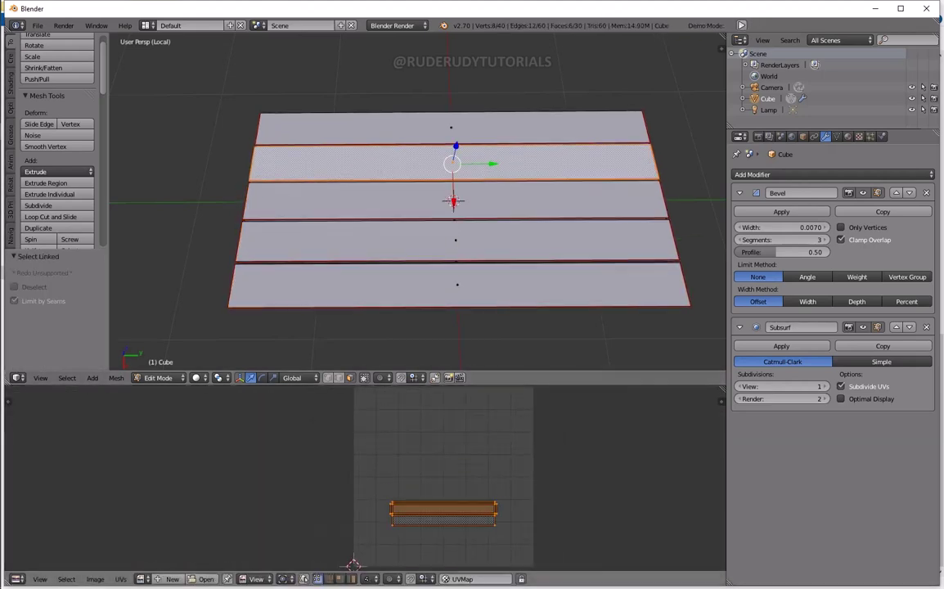
pyautogui.press('g')
pyautogui.hotkey('ctrl', 'z')
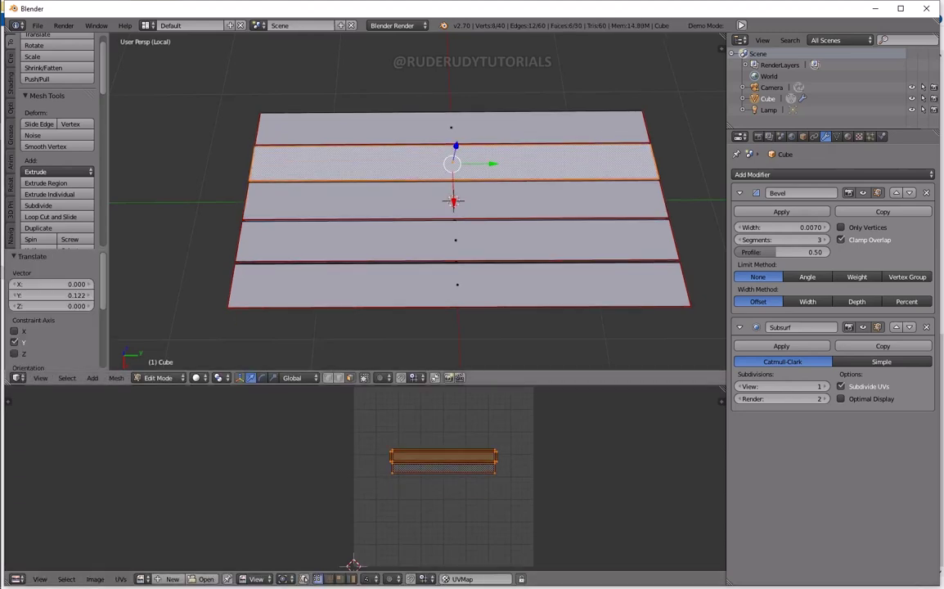
pyautogui.press('l')
pyautogui.hotkey('ctrl', 'z')
pyautogui.hotkey('ctrl', 'z')
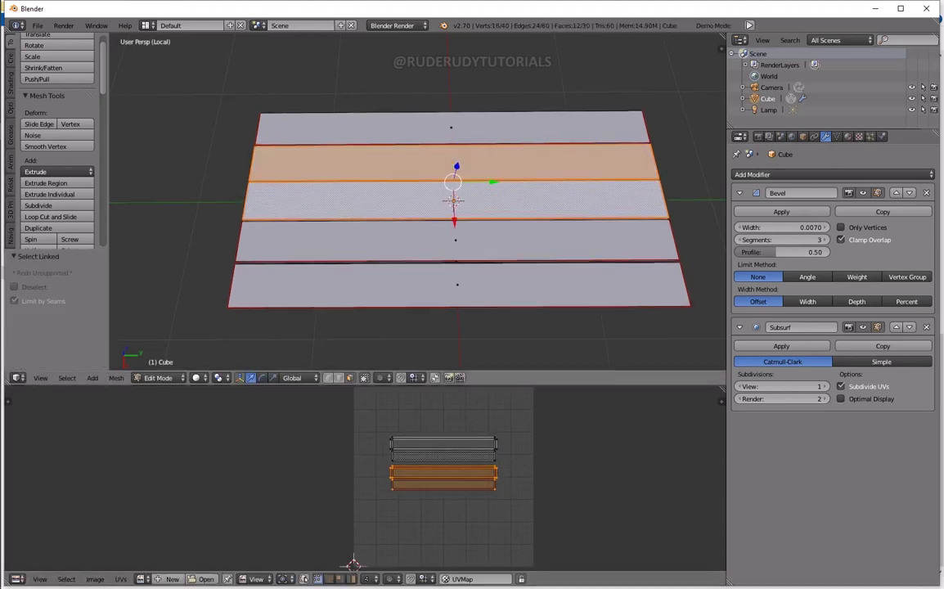
pyautogui.hotkey('ctrl', 'z')
pyautogui.hotkey('ctrl', 'z')
pyautogui.hotkey('ctrl', 'z')
pyautogui.hotkey('ctrl', 'z')
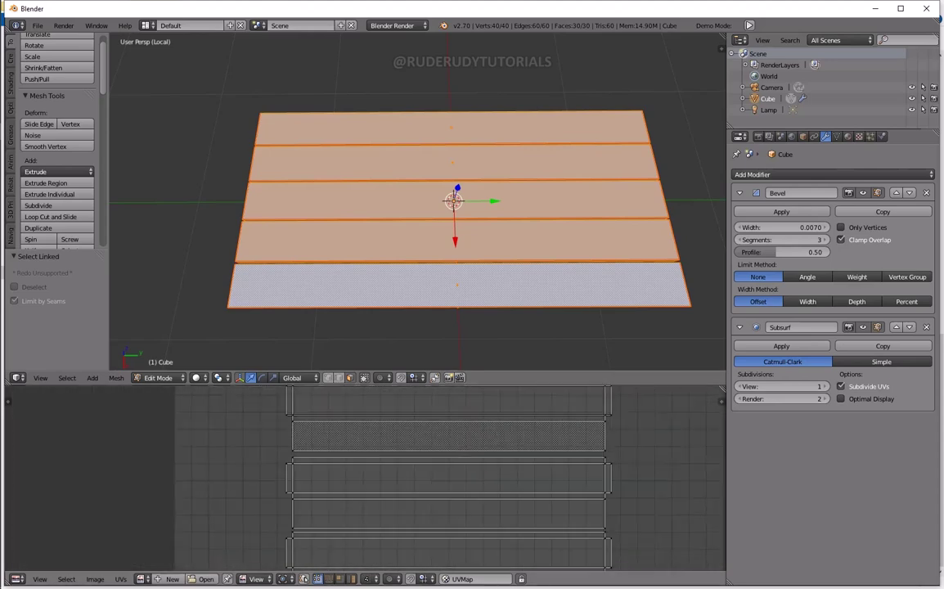
pyautogui.hotkey('ctrl', 'z')
pyautogui.hotkey('ctrl', 'z')
pyautogui.hotkey('ctrl', 'z')
pyautogui.hotkey('ctrl', 'z')
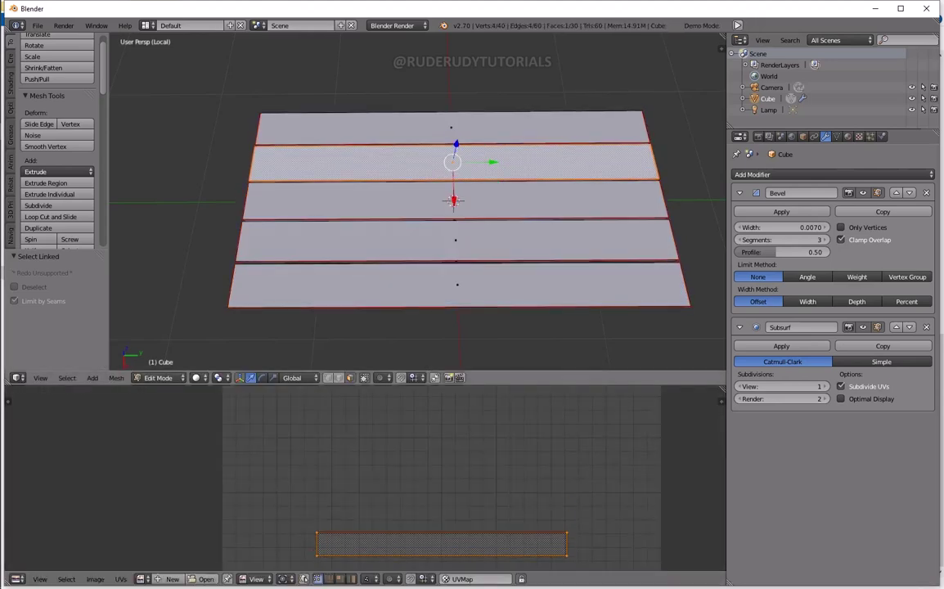
pyautogui.hotkey('ctrl', 'shift', 'z')
pyautogui.hotkey('ctrl', 'shift', 'z')
pyautogui.hotkey('ctrl', 'z')
pyautogui.scroll(-5, 458, 205)
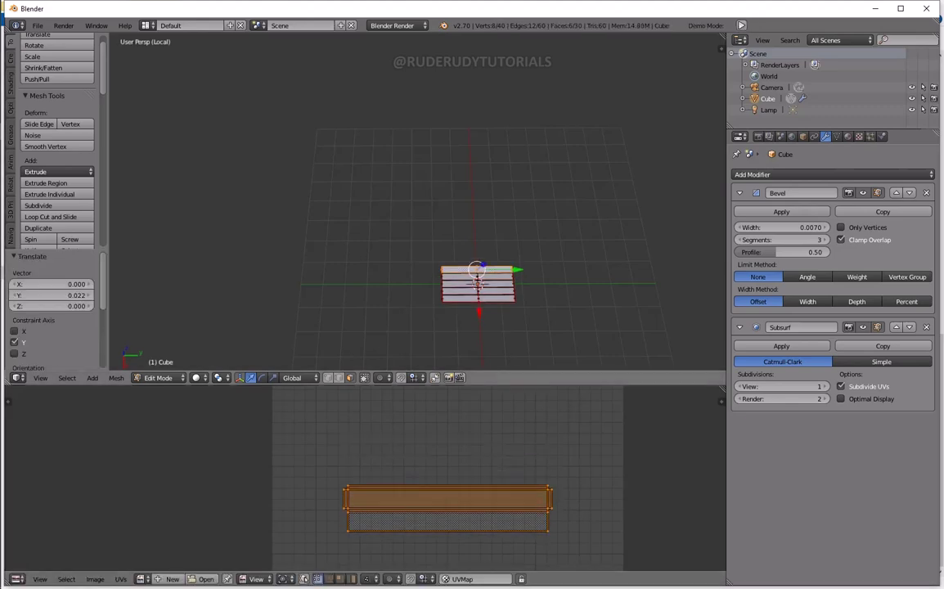
# Step: Select all plank faces and all UV islands, then move the islands in the layout
pyautogui.press('a')
pyautogui.scroll(-2, 311, 564)
pyautogui.scroll(-1, 311, 564)
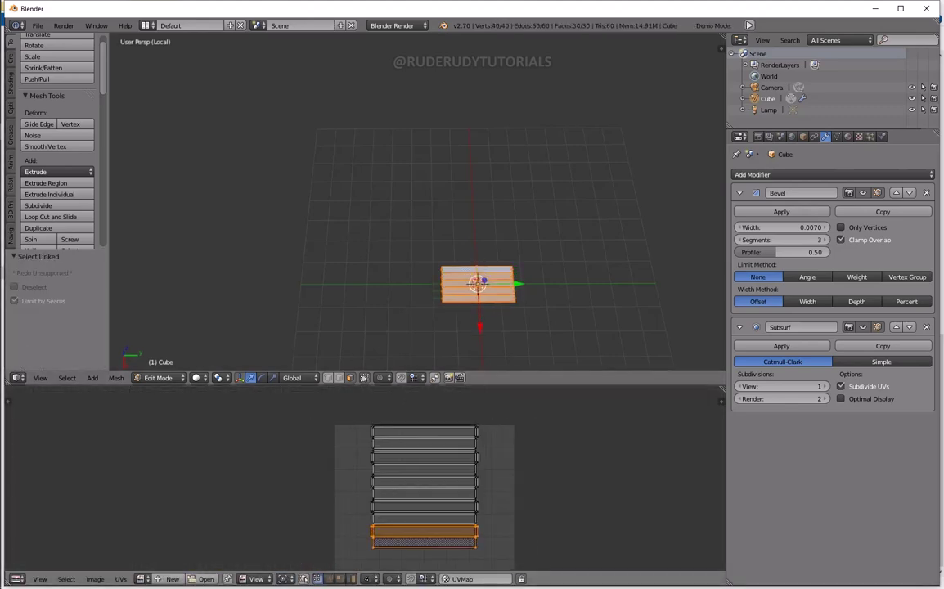
pyautogui.press('a')
pyautogui.scroll(2, 373, 541)
pyautogui.press('g')
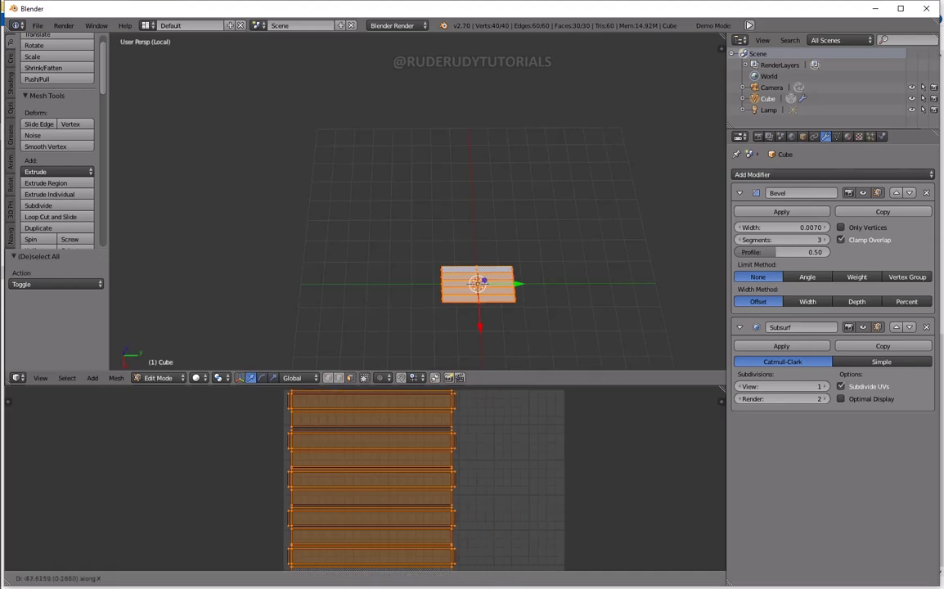
pyautogui.scroll(2, 373, 540)
pyautogui.scroll(-3, 503, 478)
pyautogui.scroll(-2, 503, 478)
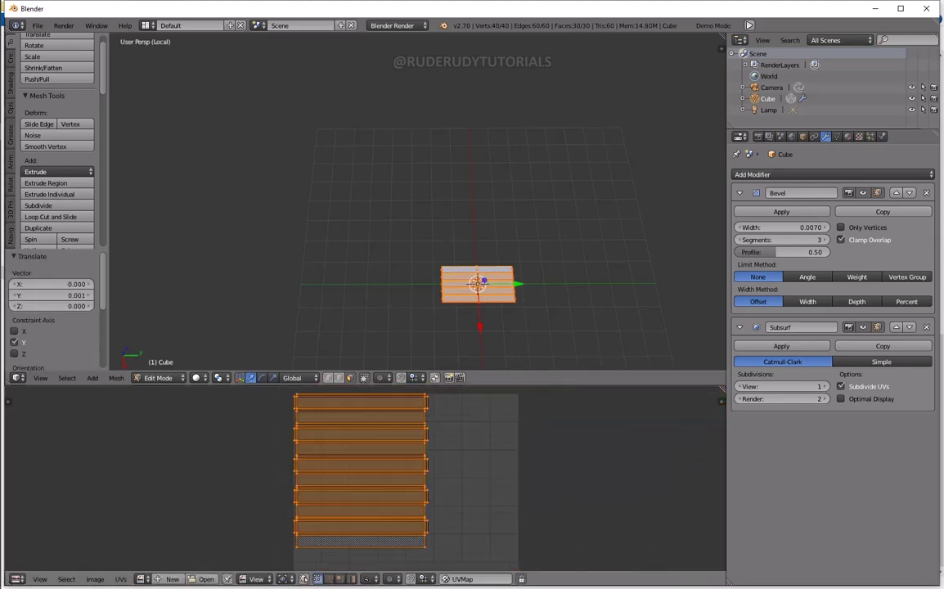
# Step: Select one whole plank and view the planks from nearly top-down
pyautogui.moveTo(417, 245); pyautogui.dragTo(442, 180, button='middle')
pyautogui.scroll(4, 417, 205)
pyautogui.press('a')
pyautogui.press('l')
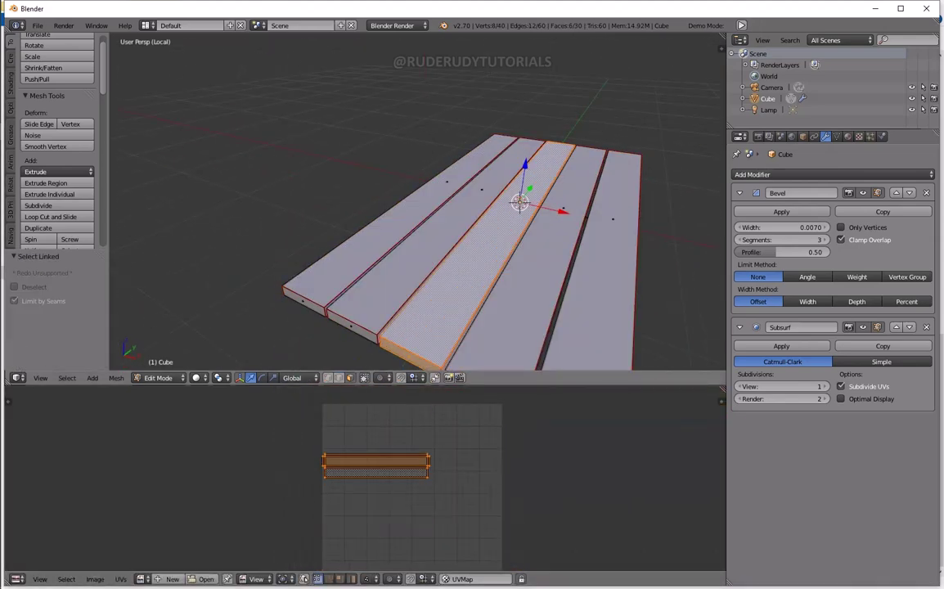
pyautogui.moveTo(490, 246); pyautogui.dragTo(442, 205, button='middle')
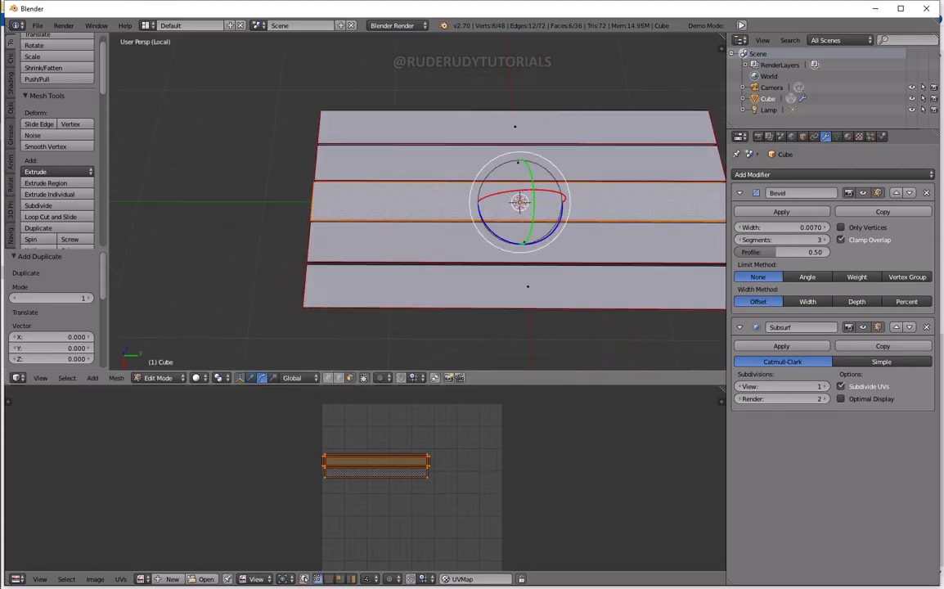
# Step: Turn a plank copy 90 degrees about Z and lower it beneath the boards
pyautogui.press('r')
pyautogui.press('z')
pyautogui.press('9')
pyautogui.press('0')
pyautogui.press('Return')
pyautogui.moveTo(519, 245)
pyautogui.mouseDown(button='middle')
pyautogui.moveTo(491, 205)
pyautogui.moveTo(491, 188)
pyautogui.moveTo(518, 245)
pyautogui.moveTo(518, 163)
pyautogui.moveTo(518, 246)
pyautogui.mouseUp(button='middle')
pyautogui.press('g')
pyautogui.press('z')
pyautogui.click(518, 208)
# Step: Shrink the cross plank to 0.49 along X
pyautogui.write('sx.49')
pyautogui.press('Return')
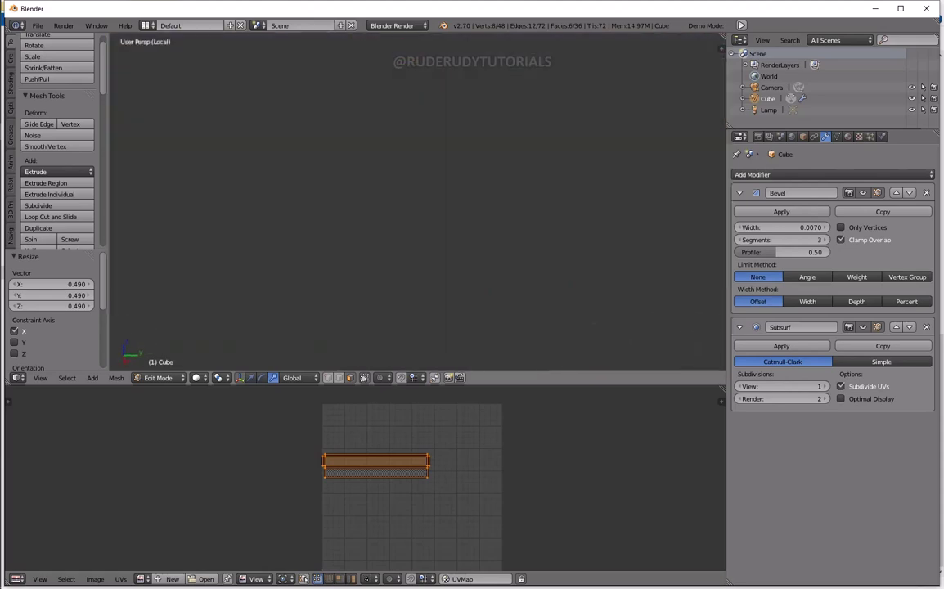
pyautogui.moveTo(408, 204)
pyautogui.mouseDown(button='middle')
pyautogui.moveTo(409, 164)
pyautogui.moveTo(409, 261)
pyautogui.moveTo(409, 163)
pyautogui.mouseUp(button='middle')
pyautogui.press('Return')
# Step: Shift the cross plank's UV island right and duplicate the plank along Y near the end
pyautogui.scroll(-3, 409, 204)
pyautogui.press('l')
pyautogui.press('Return')
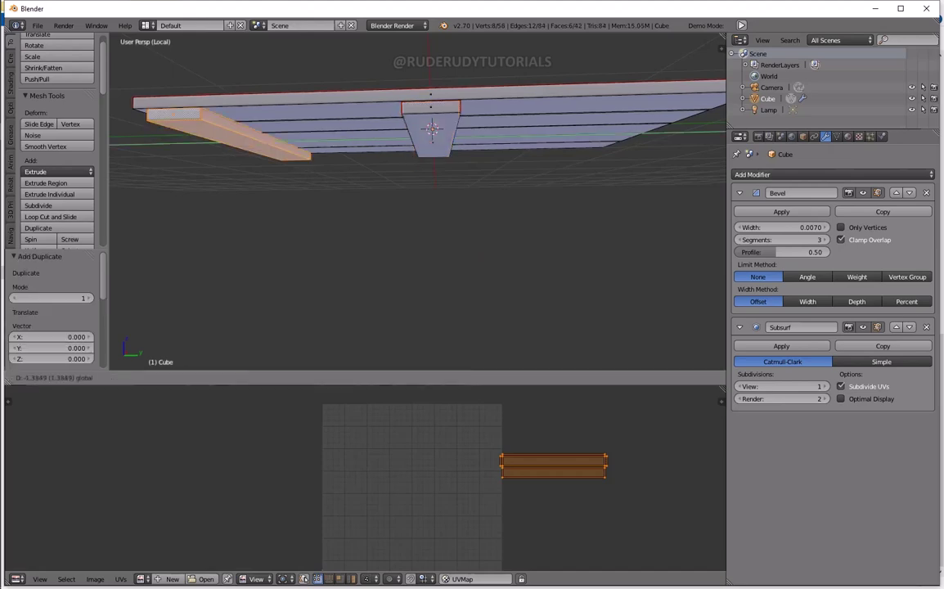
pyautogui.press('Return')
pyautogui.moveTo(408, 204)
pyautogui.mouseDown(button='middle')
pyautogui.moveTo(409, 164)
pyautogui.moveTo(409, 245)
pyautogui.mouseUp(button='middle')
pyautogui.scroll(-3, 409, 204)
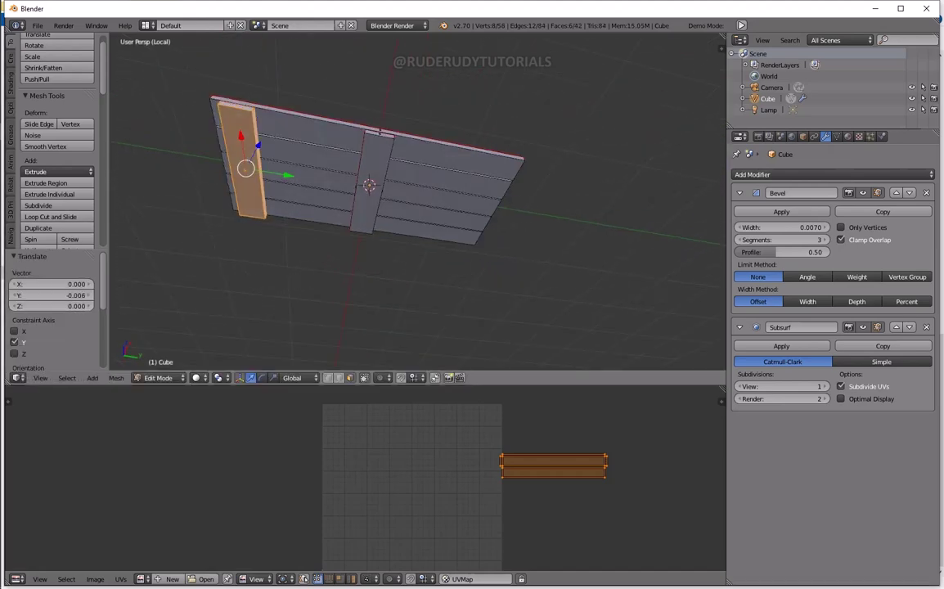
# Step: Slide the left cross plank along Y into place under one end of the boards
pyautogui.press('l')
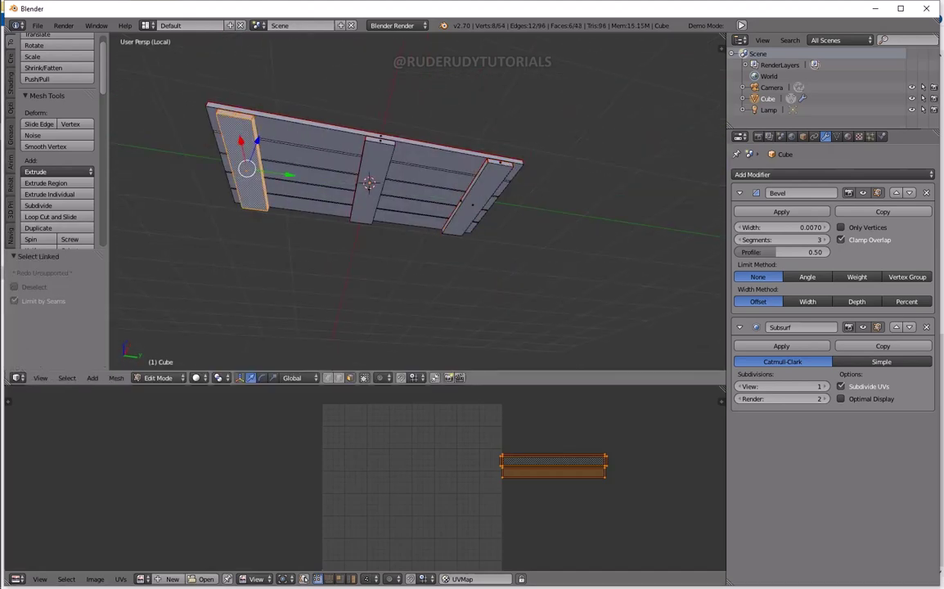
pyautogui.press('n')
pyautogui.press('n')
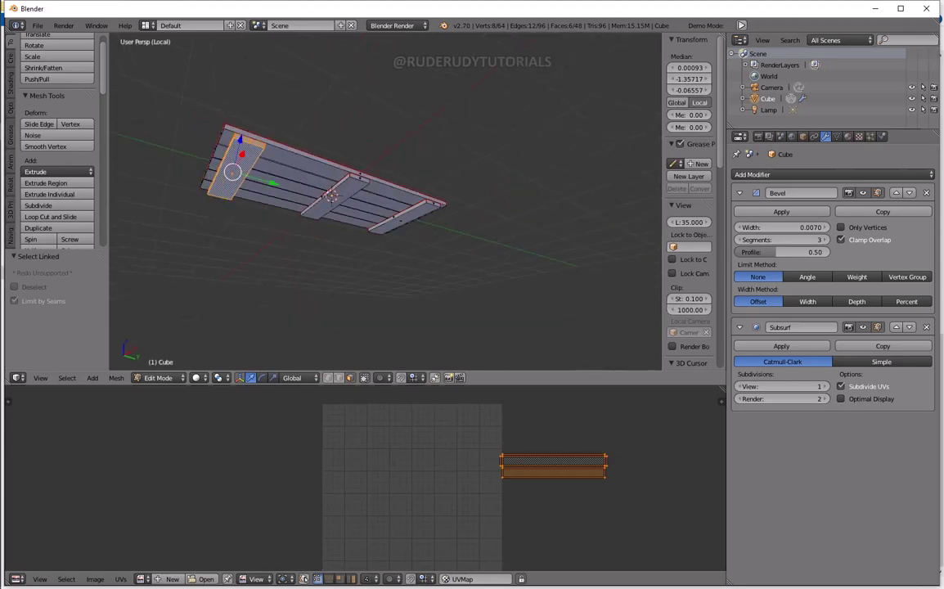
pyautogui.moveTo(327, 204)
pyautogui.mouseDown(button='middle')
pyautogui.moveTo(389, 164)
pyautogui.moveTo(376, 162)
pyautogui.mouseUp(button='middle')
pyautogui.press('g')
pyautogui.press('y')
pyautogui.click(390, 163)
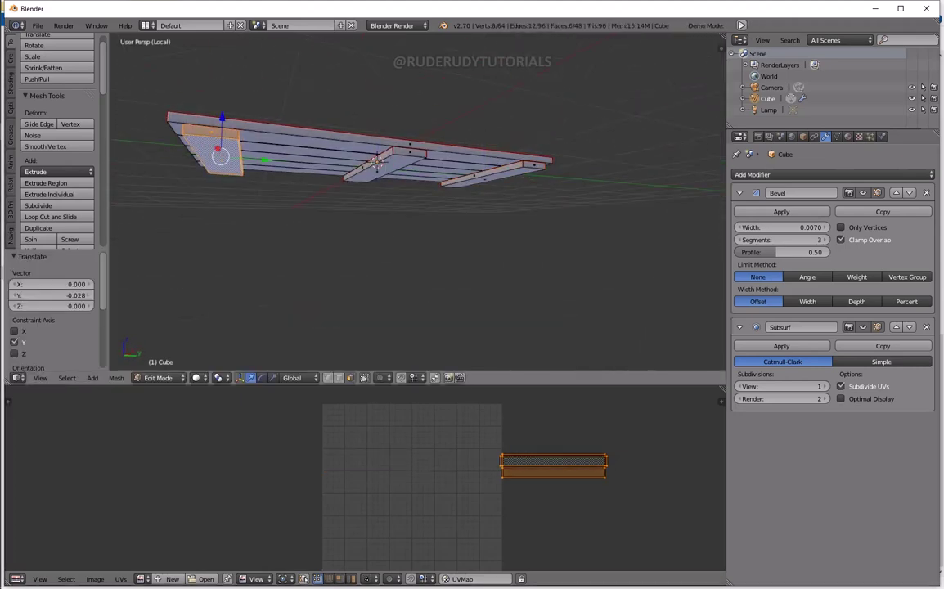
pyautogui.press('g')
pyautogui.press('y')
pyautogui.click(375, 161)
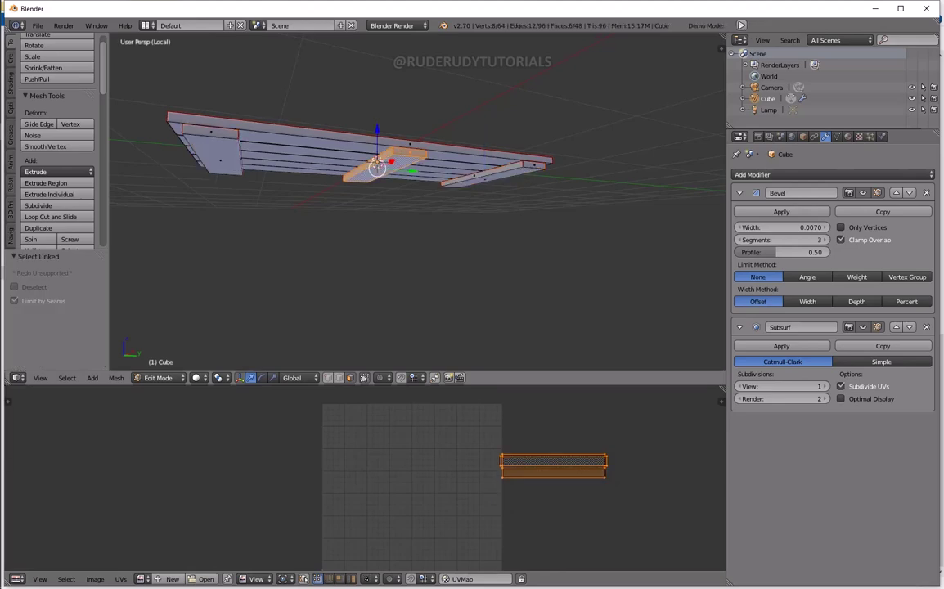
# Step: Move the other cross planks along Y so one sits in the middle and one near the far end
pyautogui.press('l')
pyautogui.press('l')
pyautogui.moveTo(376, 168); pyautogui.dragTo(456, 222, button='middle')
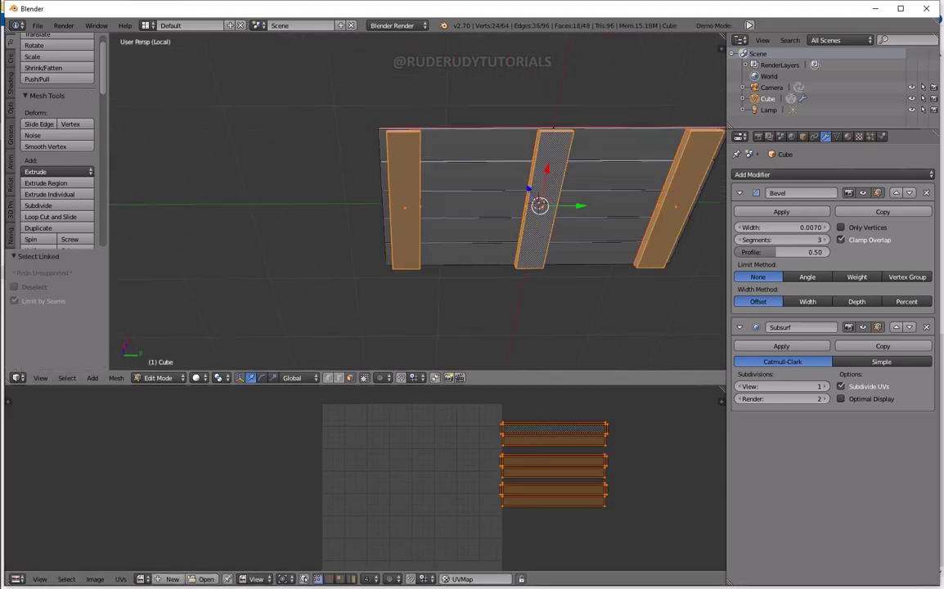
pyautogui.press('s')
pyautogui.rightClick(369, 217)
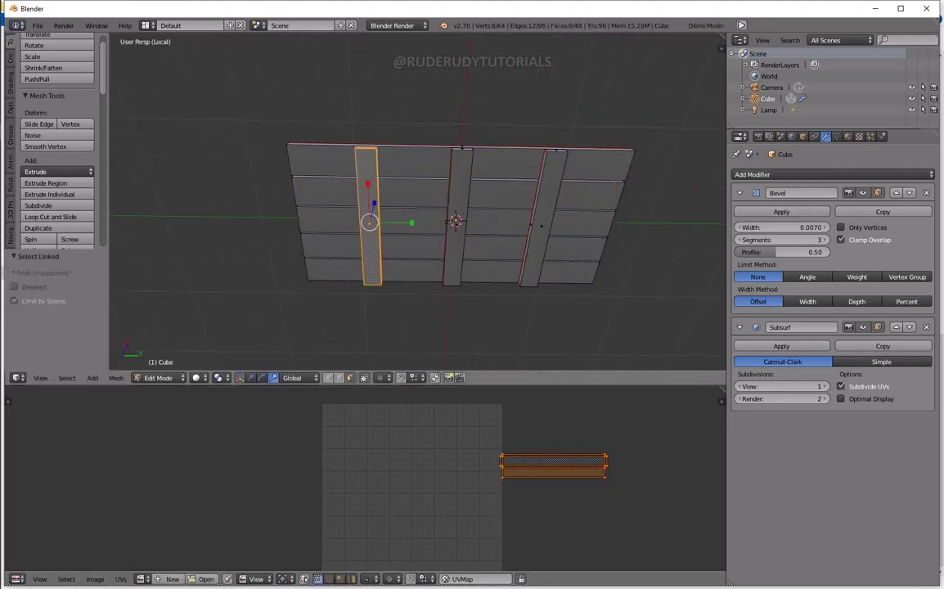
pyautogui.moveTo(369, 217); pyautogui.dragTo(456, 222, button='middle')
pyautogui.press('g')
pyautogui.press('y')
pyautogui.click(455, 222)
pyautogui.rightClick(593, 217)
pyautogui.moveTo(590, 219); pyautogui.dragTo(458, 245, button='middle')
# Step: Move a cross plank's UV island upward to separate it, then select the entire mesh
pyautogui.press('l')
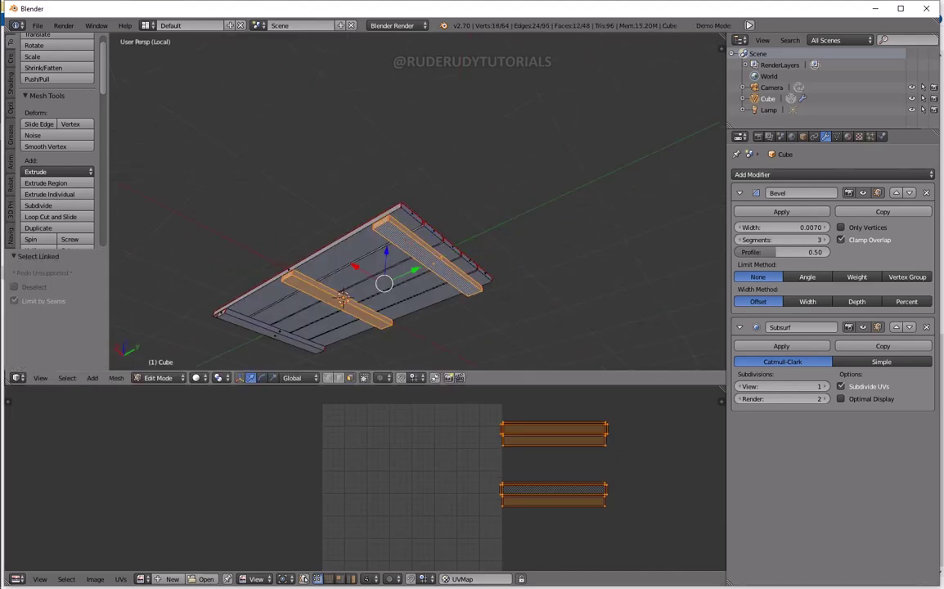
pyautogui.press('g')
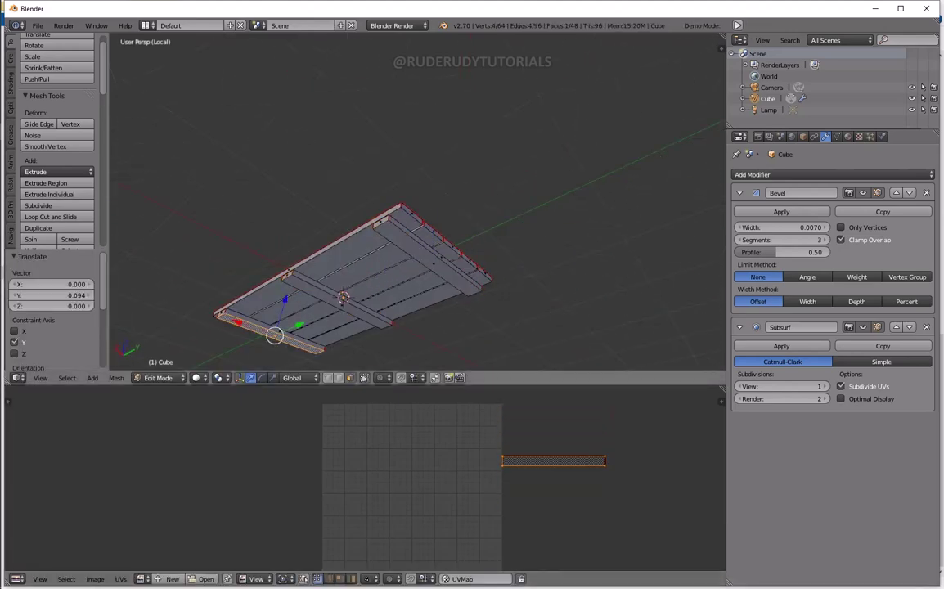
pyautogui.press('l')
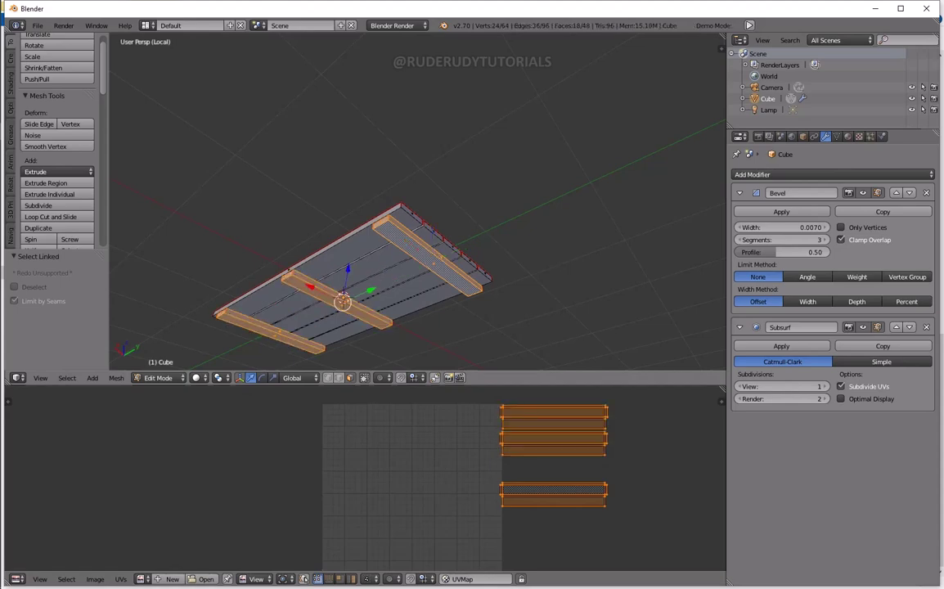
pyautogui.hotkey('ctrl', 'z')
pyautogui.hotkey('ctrl', 'z')
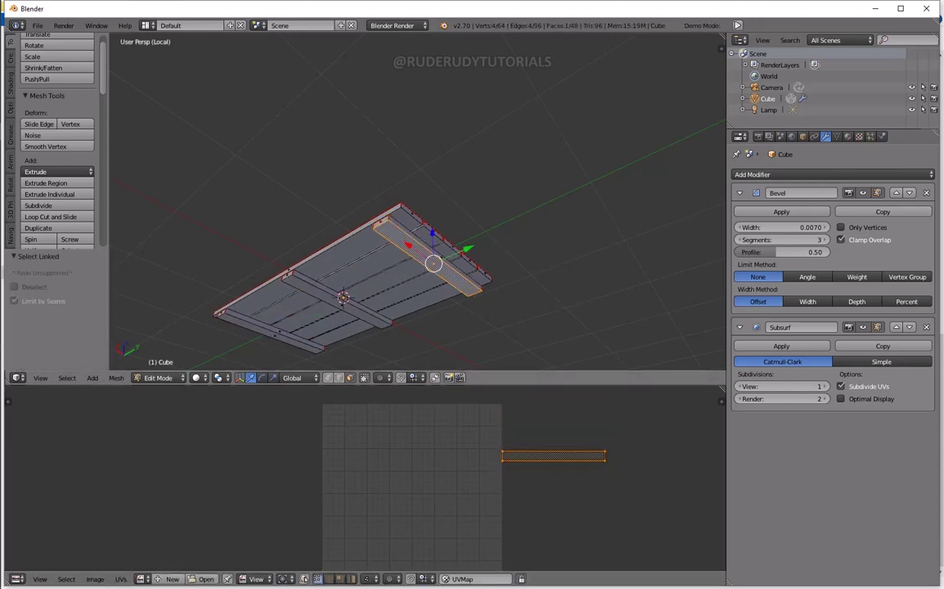
pyautogui.press('a')
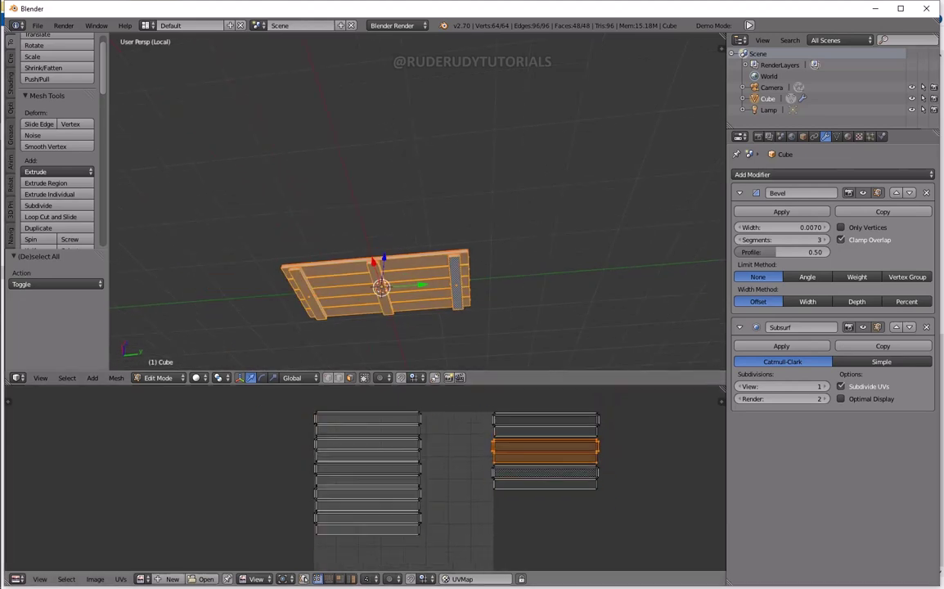
# Step: Move and scale the three cross planks' UV islands beside the board strips, fitting the layout at 0.949
pyautogui.hotkey('ctrl', 'z')
pyautogui.hotkey('ctrl', 'z')
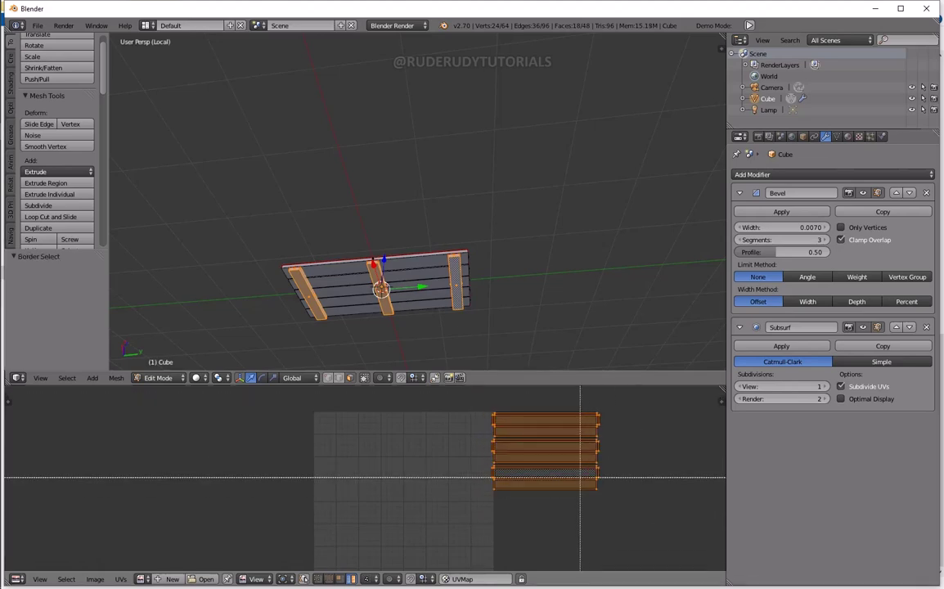
pyautogui.hotkey('ctrl', 'z')
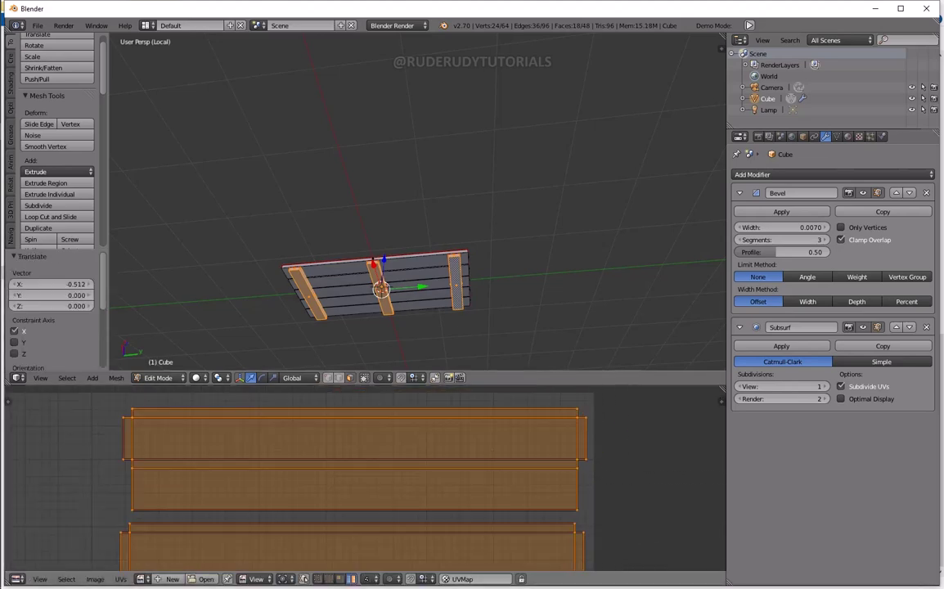
pyautogui.hotkey('ctrl', 'z')
pyautogui.hotkey('ctrl', 'z')
pyautogui.hotkey('ctrl', 'z')
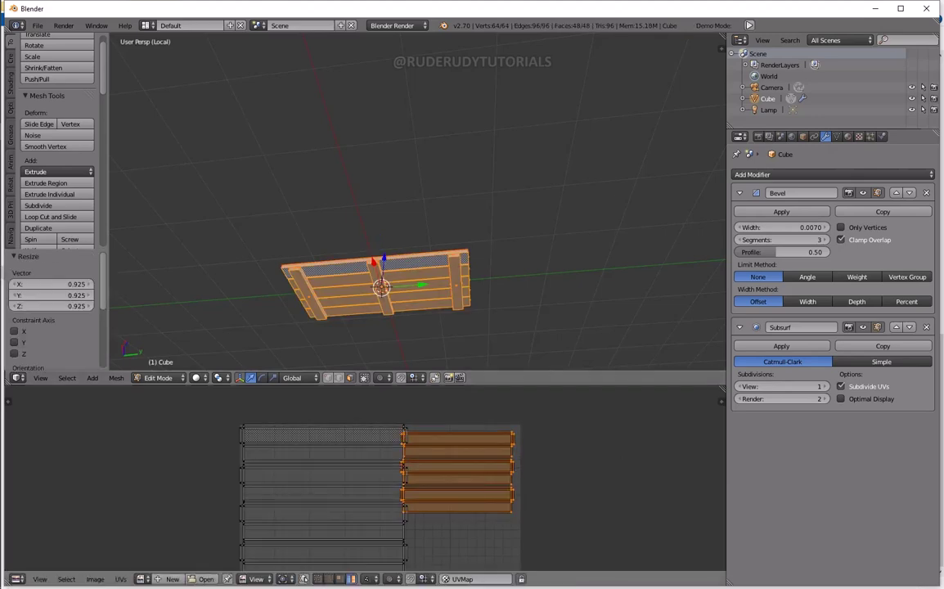
pyautogui.hotkey('ctrl', 'z')
pyautogui.hotkey('ctrl', 'z')
pyautogui.hotkey('ctrl', 'z')
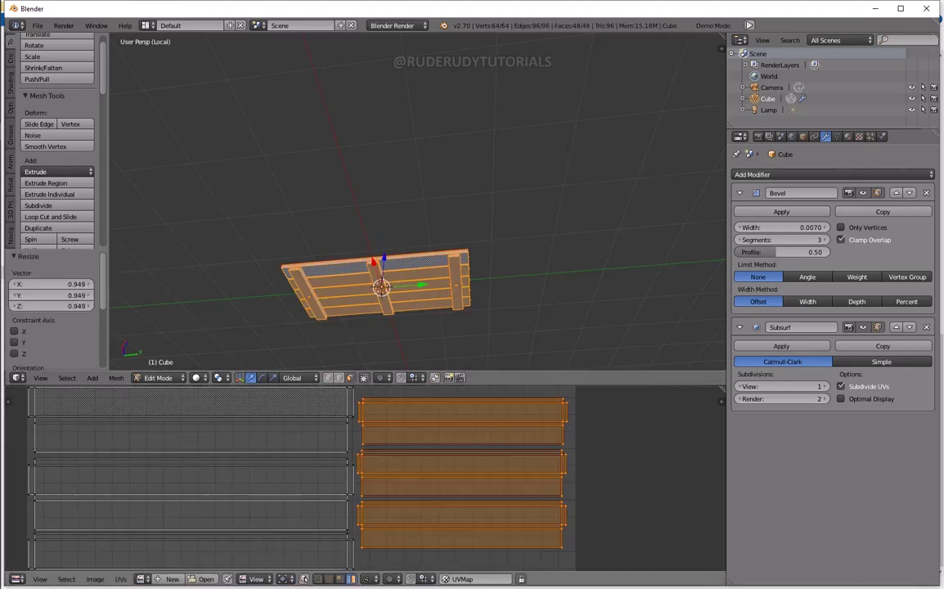
pyautogui.hotkey('ctrl', 'z')
pyautogui.moveTo(417, 204)
pyautogui.mouseDown(button='middle')
pyautogui.moveTo(417, 164)
pyautogui.moveTo(417, 246)
pyautogui.moveTo(409, 204)
pyautogui.moveTo(441, 221)
pyautogui.moveTo(458, 205)
pyautogui.mouseUp(button='middle')
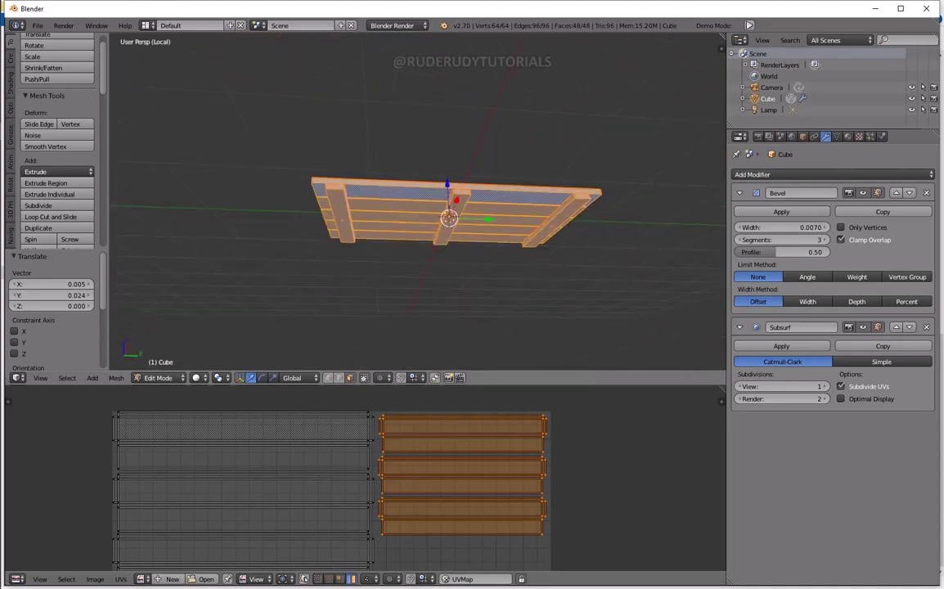
# Step: Rotate a plank 90° on X with rx90, narrow it to about 0.63 on Y, and lower it as a crossbar
pyautogui.scroll(3, 449, 213)
pyautogui.rightClick(347, 211)
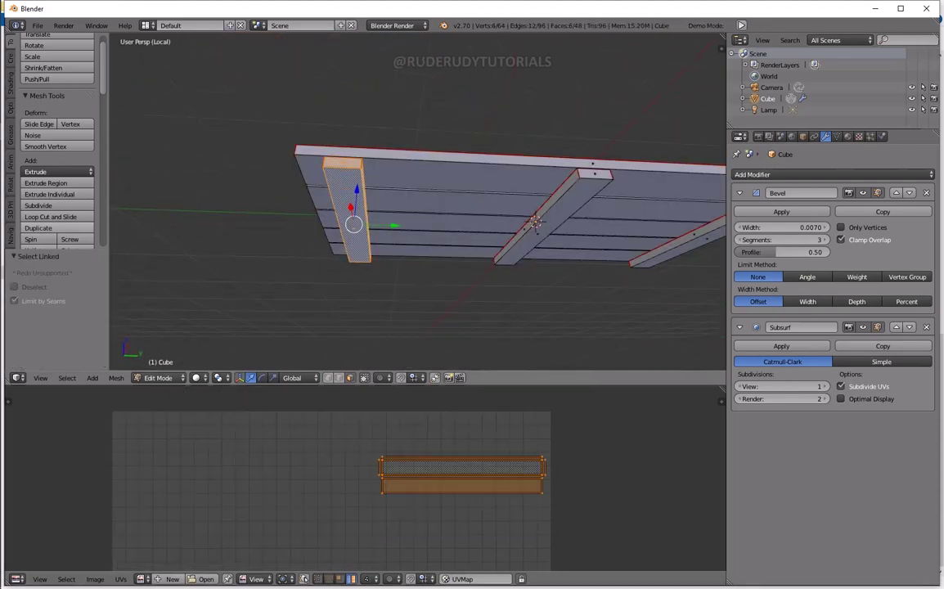
pyautogui.write('rx90')
pyautogui.press('Return')
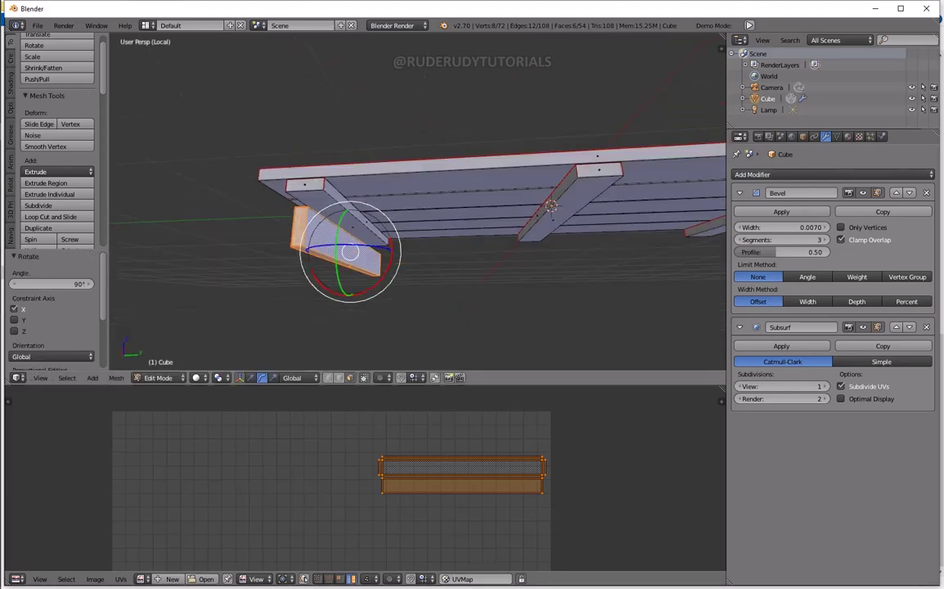
pyautogui.scroll(-2, 417, 221)
pyautogui.press('s')
pyautogui.press('y')
pyautogui.press('Return')
pyautogui.moveTo(417, 220)
pyautogui.mouseDown(button='middle')
pyautogui.moveTo(417, 205)
pyautogui.moveTo(442, 213)
pyautogui.mouseUp(button='middle')
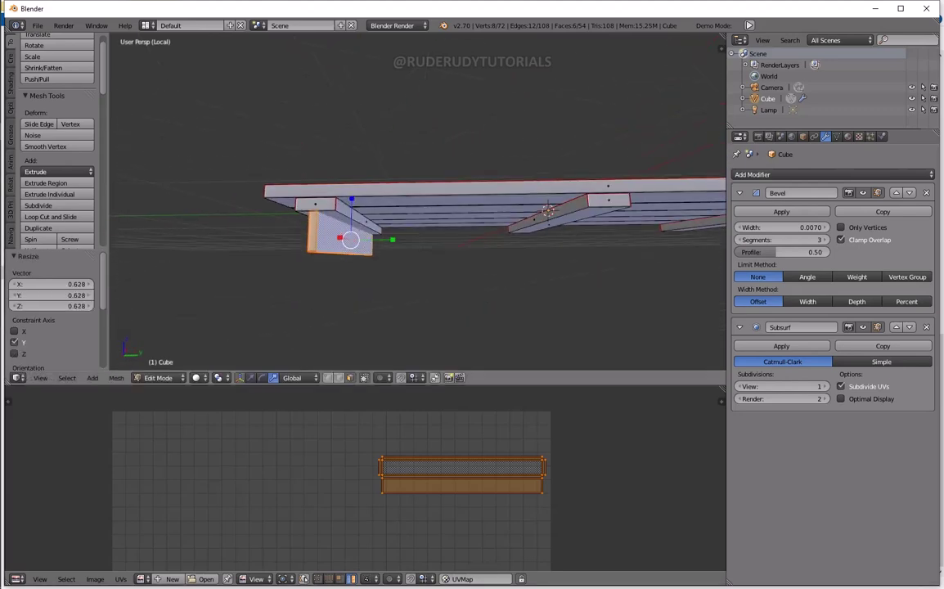
pyautogui.moveTo(548, 211); pyautogui.dragTo(458, 221, button='middle')
pyautogui.press('g')
pyautogui.press('z')
pyautogui.click(434, 228)
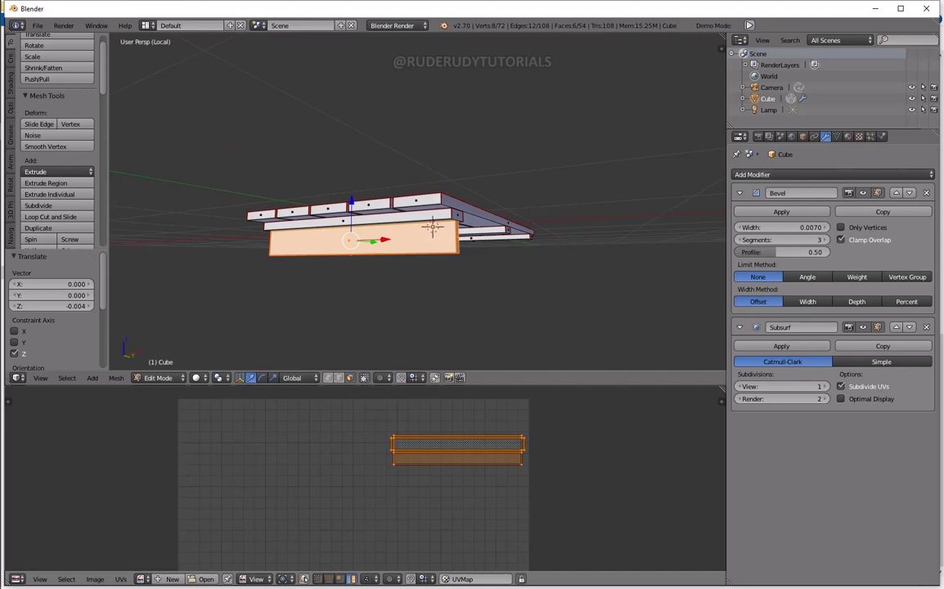
# Step: Shift the crossbar's UV island 0.4 along X and place a copy straight below as a lower brace
pyautogui.write('gx.4')
pyautogui.press('Return')
pyautogui.click(352, 235)
pyautogui.moveTo(352, 235); pyautogui.dragTo(320, 233, button='middle')
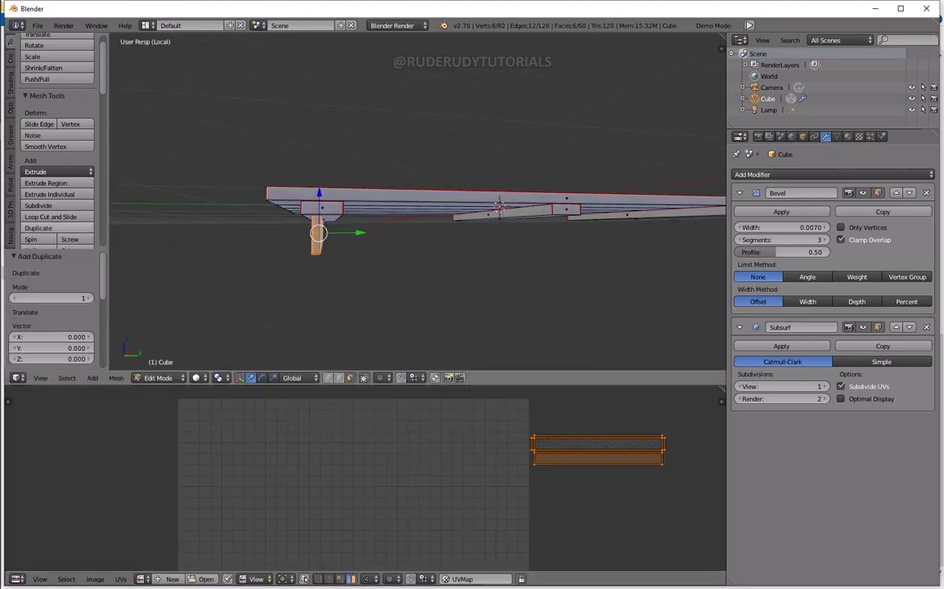
pyautogui.moveTo(409, 270); pyautogui.dragTo(457, 246, button='middle')
pyautogui.press('g')
pyautogui.press('z')
pyautogui.click(360, 294)
pyautogui.moveTo(360, 294); pyautogui.dragTo(393, 278, button='middle')
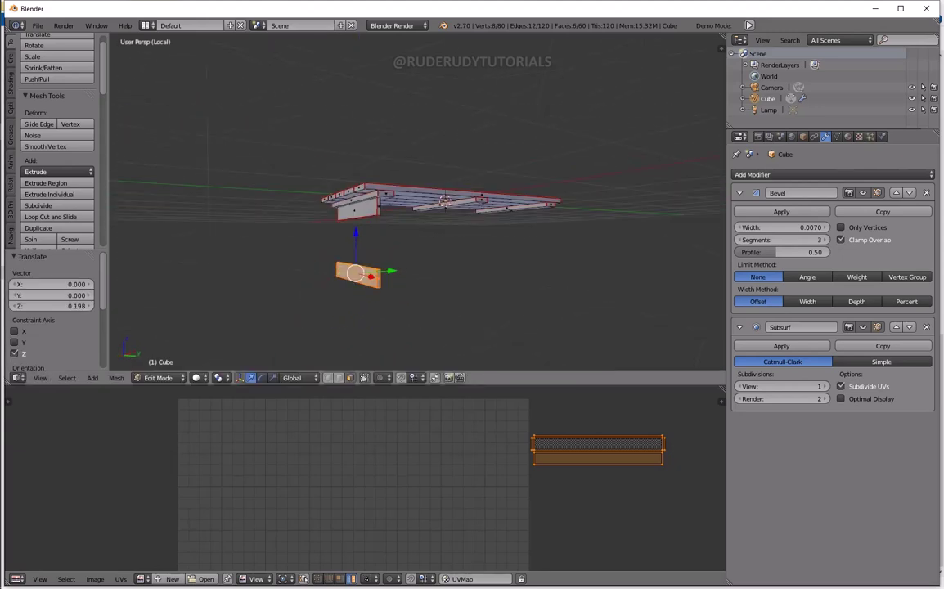
# Step: Scale both the crossbar and the lower brace slightly along their length
pyautogui.keyDown('shift'); pyautogui.rightClick(368, 209); pyautogui.keyUp('shift')
pyautogui.moveTo(463, 193); pyautogui.dragTo(491, 192, button='middle')
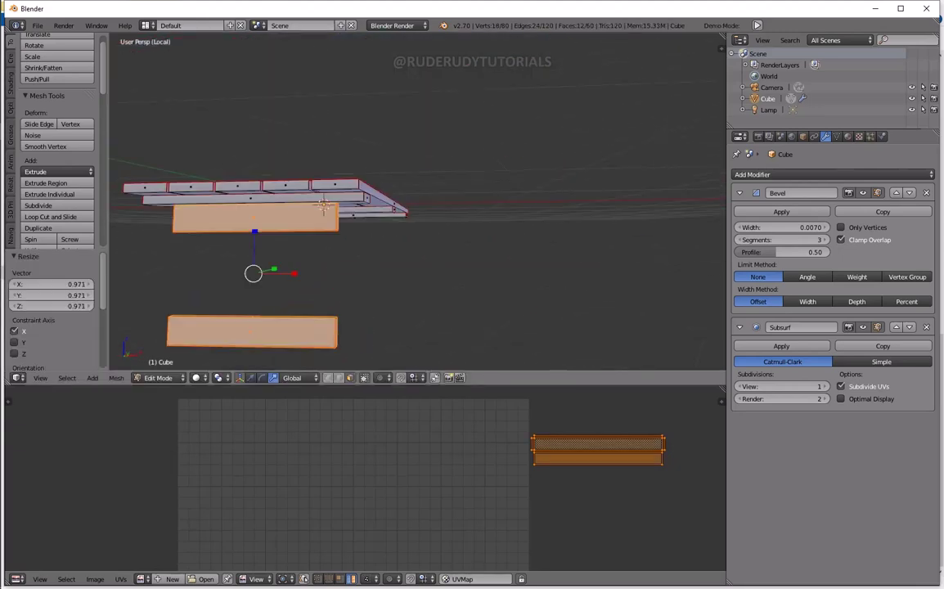
pyautogui.press('s')
pyautogui.click(506, 188)
# Step: Place an upright leg piece under the tabletop and position a duplicate leg piece
pyautogui.press('a')
pyautogui.press('l')
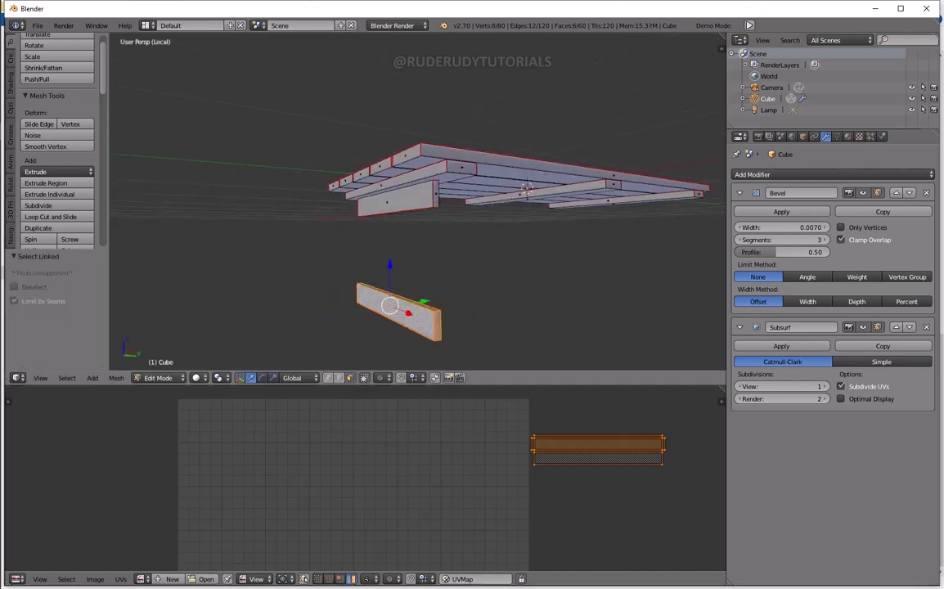
pyautogui.moveTo(491, 213); pyautogui.dragTo(491, 180, button='middle')
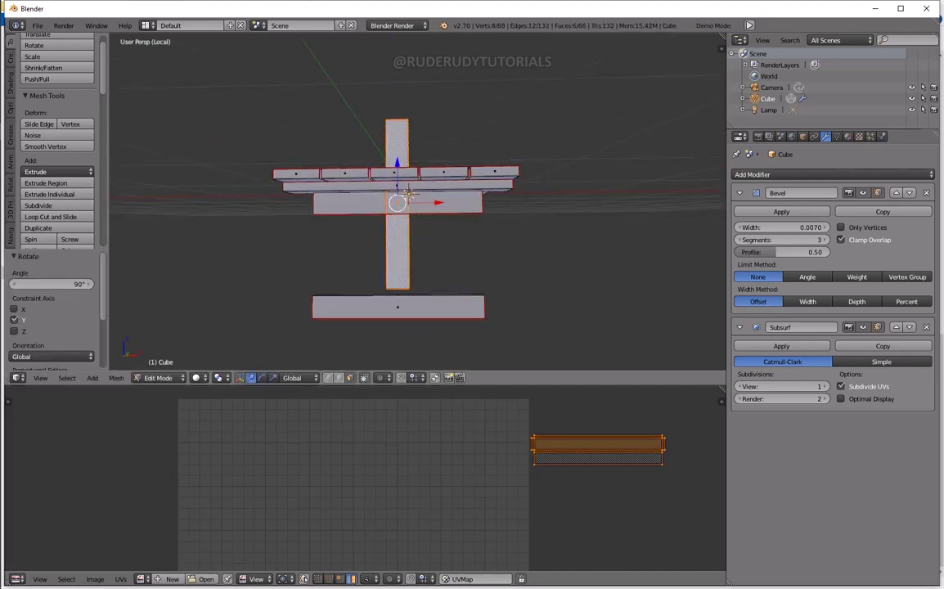
pyautogui.click(408, 194)
pyautogui.moveTo(408, 193)
pyautogui.mouseDown(button='middle')
pyautogui.moveTo(418, 323)
pyautogui.moveTo(442, 385)
pyautogui.moveTo(425, 327)
pyautogui.mouseUp(button='middle')
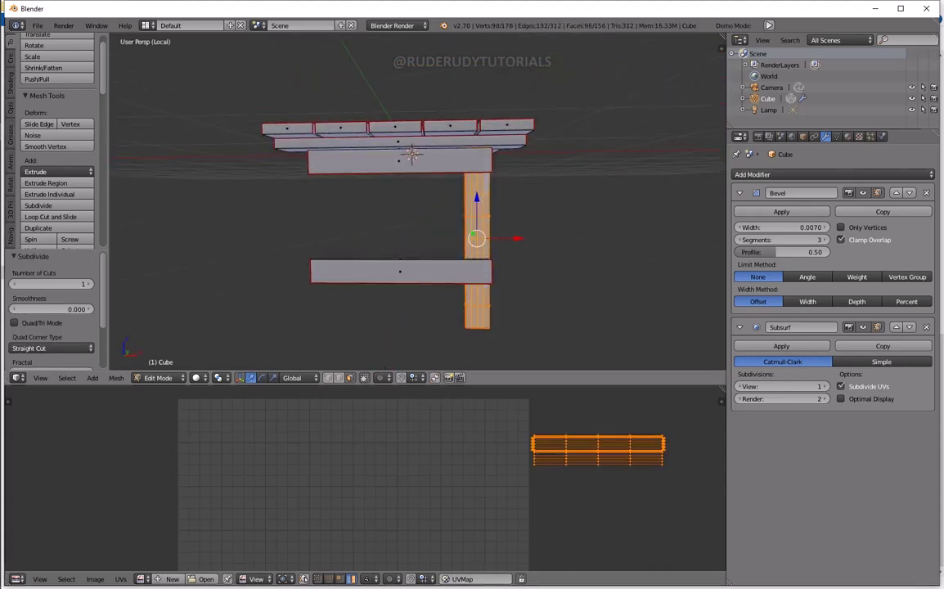
pyautogui.click(411, 154)
pyautogui.moveTo(411, 154)
pyautogui.mouseDown(button='middle')
pyautogui.moveTo(425, 246)
pyautogui.moveTo(442, 213)
pyautogui.moveTo(433, 204)
pyautogui.mouseUp(button='middle')
# Step: Settle the leg under the table edge along Y and add the other leg piece to the selection
pyautogui.press('Return')
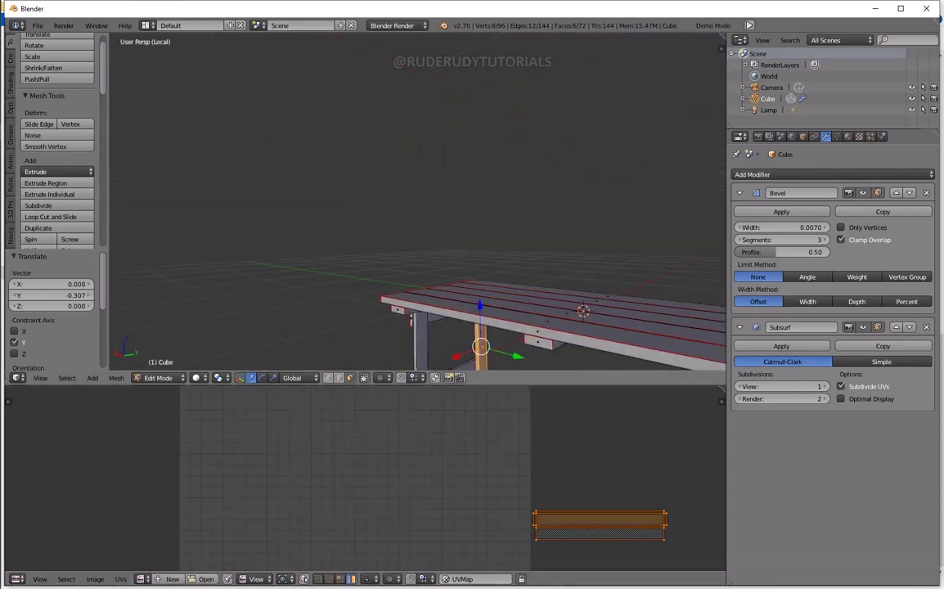
pyautogui.moveTo(429, 211); pyautogui.dragTo(508, 318, button='middle')
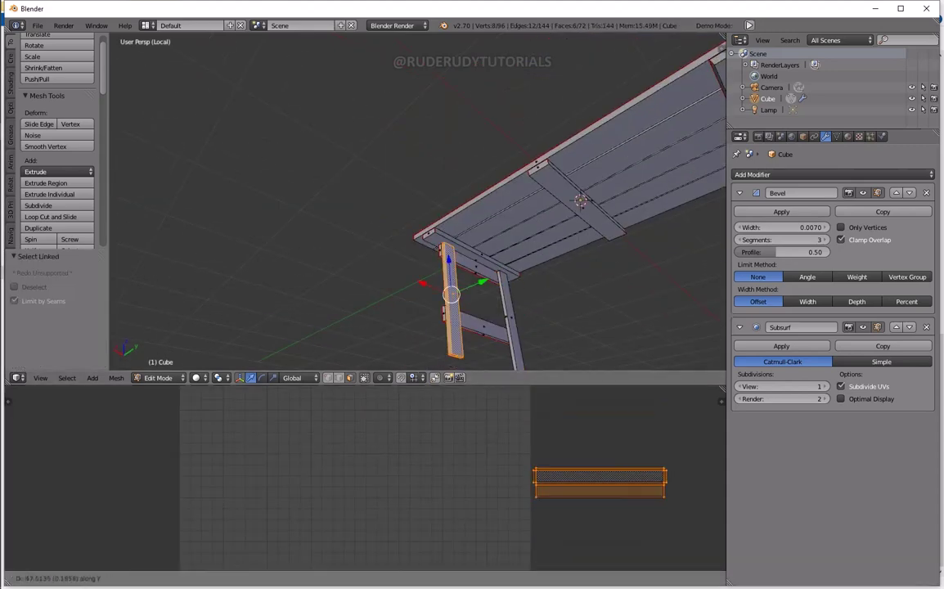
pyautogui.press('Escape')
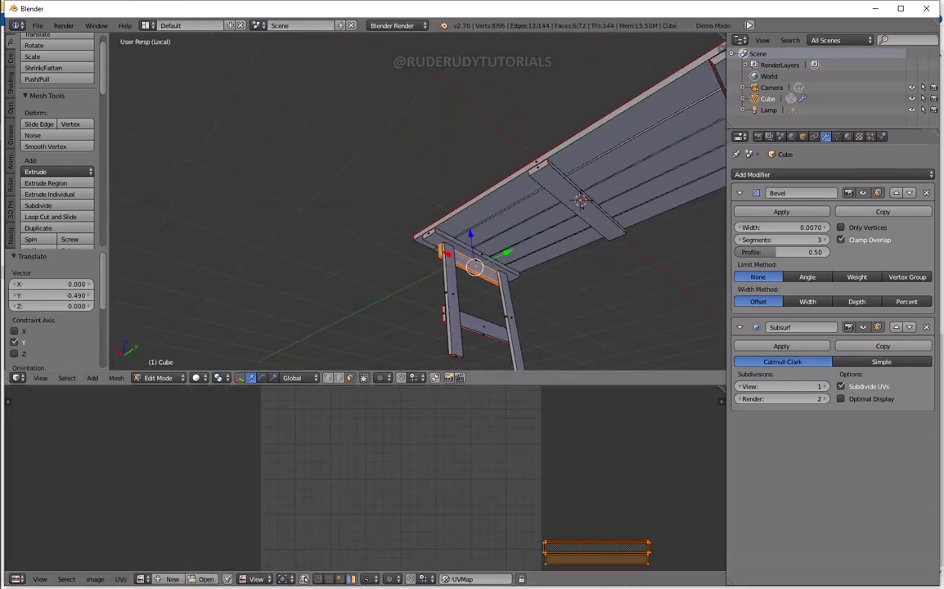
pyautogui.press('l')
pyautogui.moveTo(491, 246); pyautogui.dragTo(491, 204, button='middle')
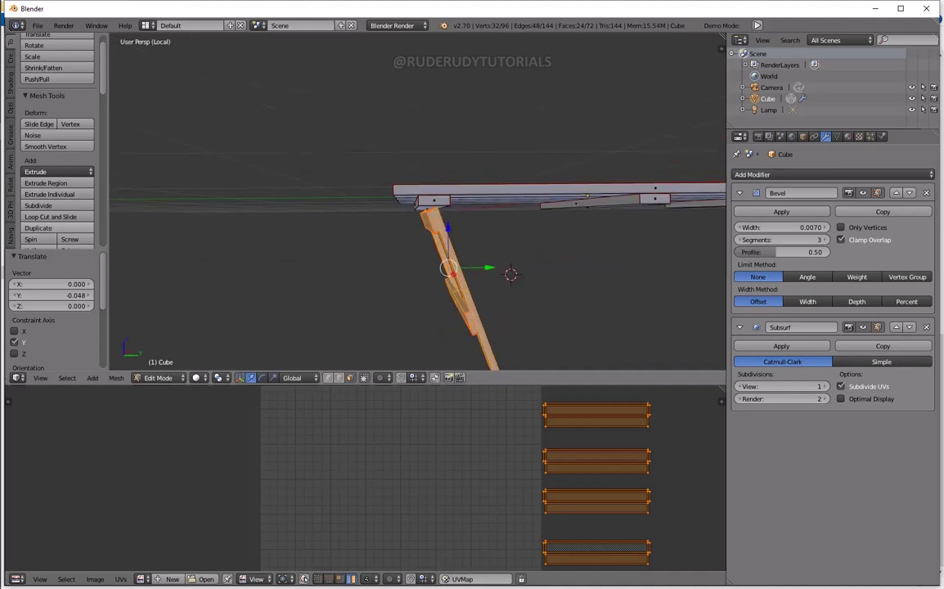
# Step: Duplicate the leg pieces and turn the copy 180° about Z with rz180 to form the A-frame
pyautogui.hotkey('shift', 'd')
pyautogui.press('Escape')
pyautogui.moveTo(450, 269); pyautogui.dragTo(450, 245, button='middle')
pyautogui.write('rz')
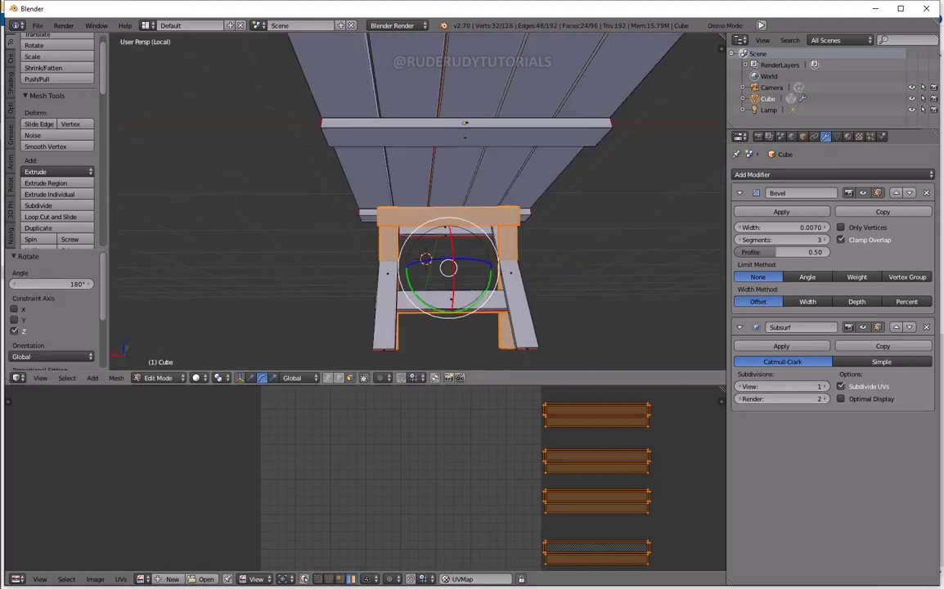
pyautogui.write('180')
pyautogui.press('Return')
pyautogui.moveTo(508, 285); pyautogui.dragTo(508, 274, button='middle')
pyautogui.scroll(-4, 417, 212)
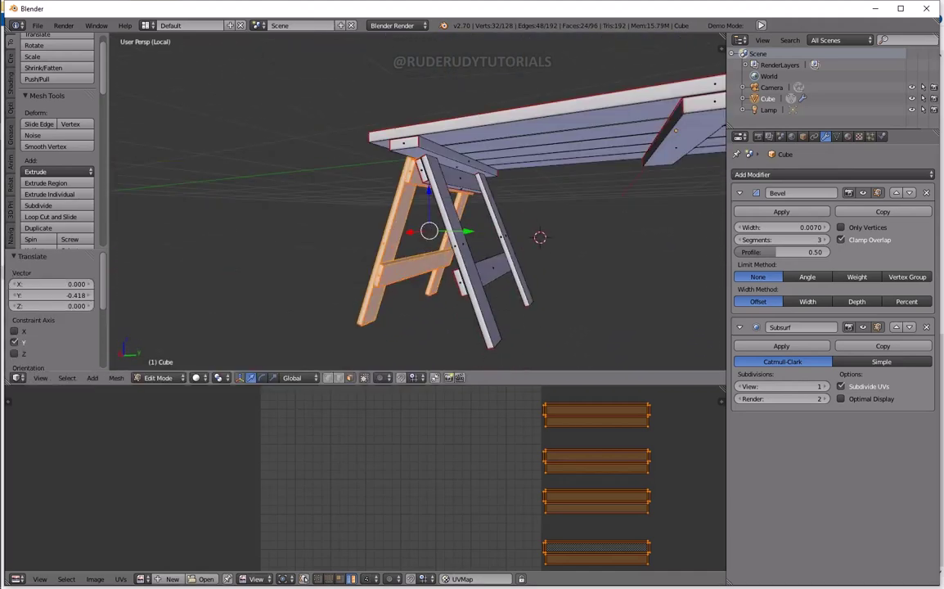
# Step: Select the whole sawhorse and nudge it along Y under the table end
pyautogui.press('l')
pyautogui.press('g')
pyautogui.press('y')
pyautogui.press('Return')
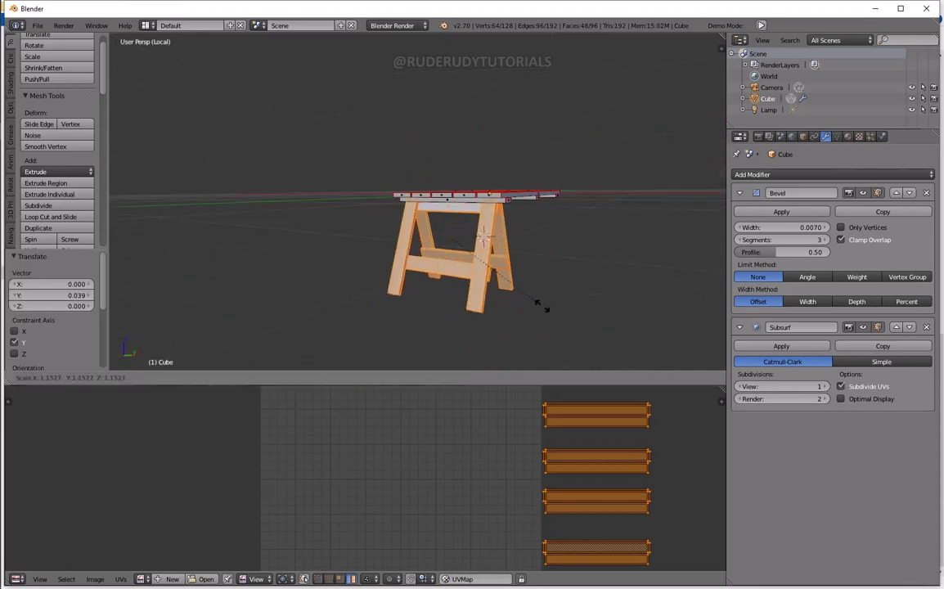
pyautogui.scroll(4, 442, 237)
pyautogui.moveTo(442, 238); pyautogui.dragTo(464, 226, button='middle')
pyautogui.scroll(-2, 464, 227)
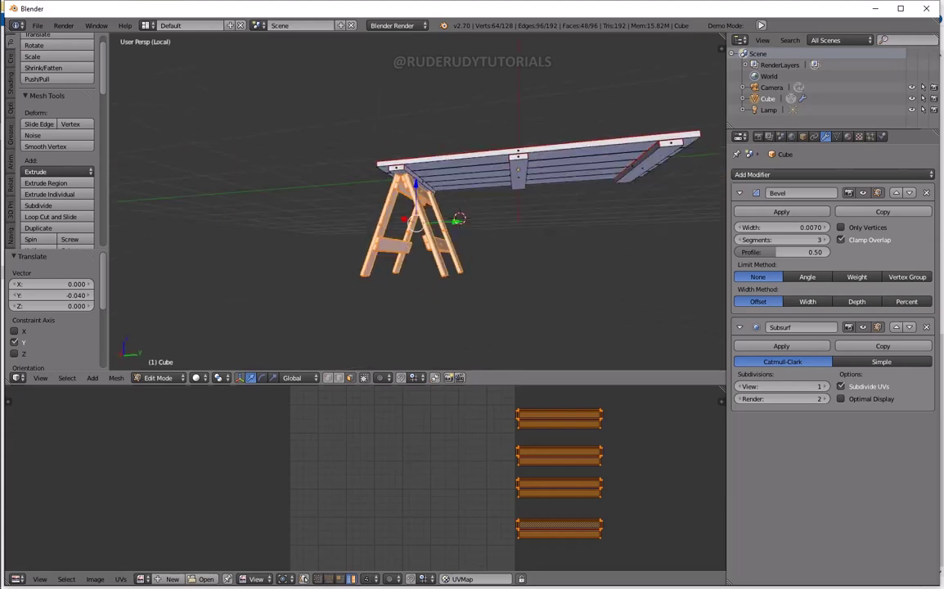
pyautogui.moveTo(442, 246); pyautogui.dragTo(490, 237, button='middle')
# Step: Duplicate the sawhorse and move the copy along Y under the far end of the table
pyautogui.press('g')
pyautogui.press('y')
pyautogui.press('Return')
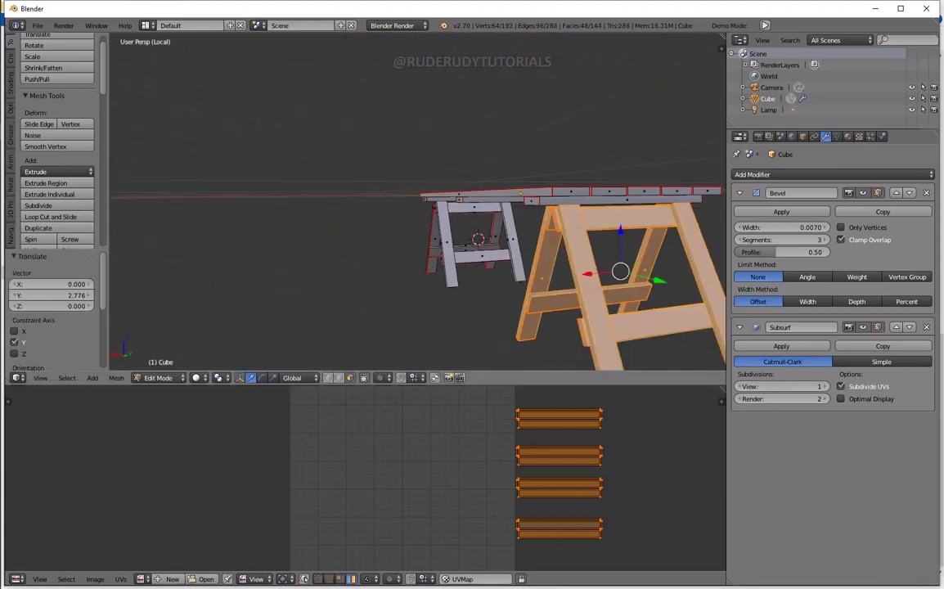
pyautogui.scroll(3, 409, 246)
pyautogui.press('g')
pyautogui.press('y')
pyautogui.press('Return')
pyautogui.scroll(-3, 417, 204)
pyautogui.scroll(3, 417, 205)
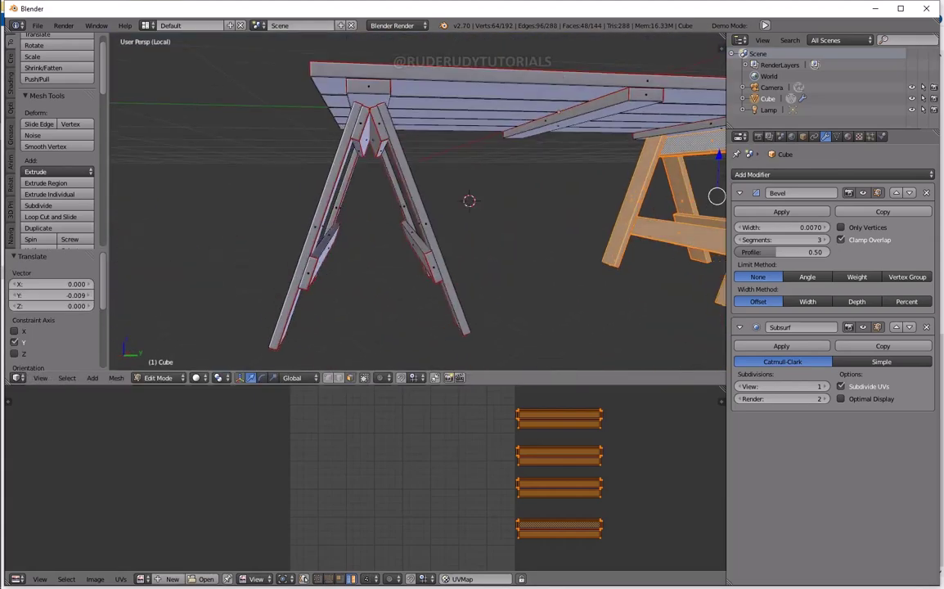
pyautogui.moveTo(417, 205); pyautogui.dragTo(507, 202, button='middle')
pyautogui.scroll(2, 417, 205)
pyautogui.scroll(3, 488, 201)
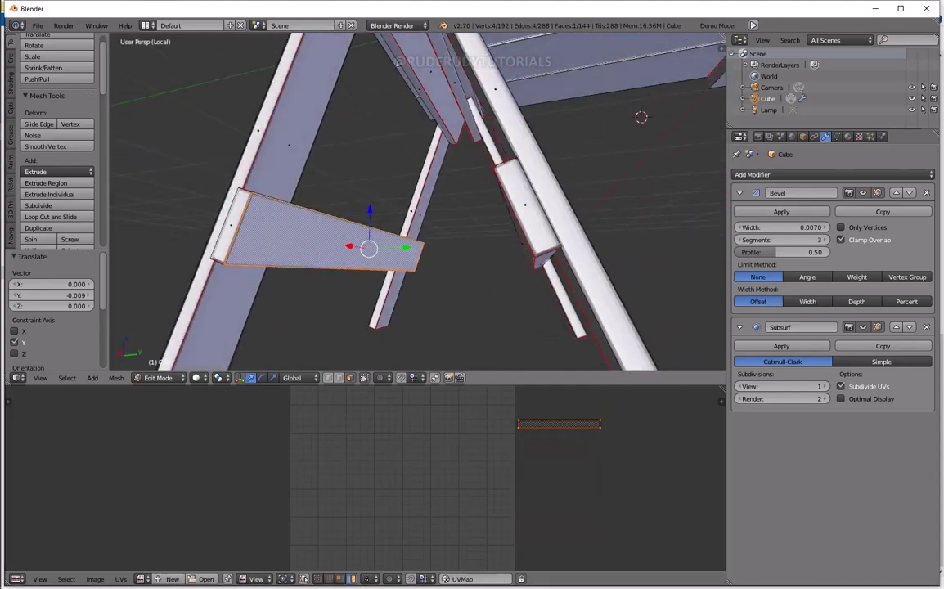
pyautogui.scroll(-4, 507, 201)
# Step: Shift a sawhorse brace face along Y, then add two loop cuts to a small bolt piece
pyautogui.rightClick(533, 169)
pyautogui.moveTo(533, 169); pyautogui.dragTo(491, 180, button='middle')
pyautogui.press('Return')
pyautogui.scroll(-3, 418, 204)
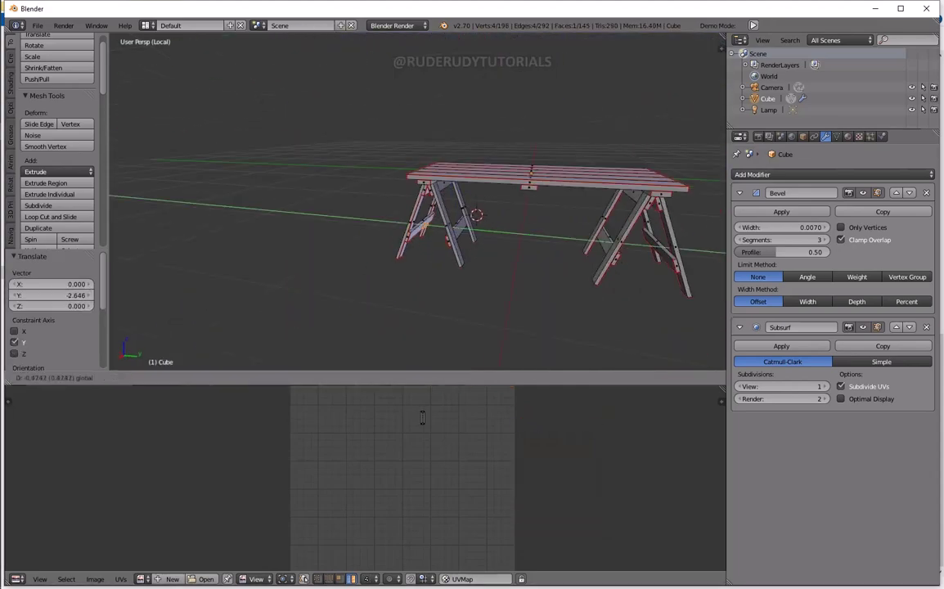
pyautogui.scroll(5, 417, 205)
pyautogui.moveTo(417, 205)
pyautogui.mouseDown(button='middle')
pyautogui.moveTo(458, 188)
pyautogui.moveTo(508, 223)
pyautogui.moveTo(539, 204)
pyautogui.mouseUp(button='middle')
pyautogui.press('g')
pyautogui.press('y')
pyautogui.press('Return')
pyautogui.scroll(3, 508, 223)
pyautogui.hotkey('ctrl', 'r')
pyautogui.press('Return')
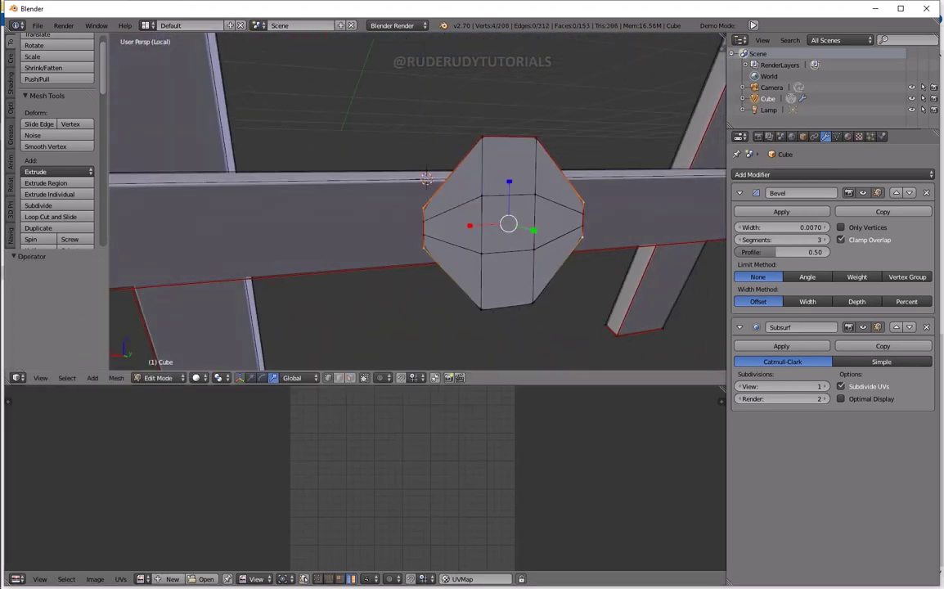
# Step: Stretch the new section vertically along Z
pyautogui.press('s')
pyautogui.press('z')
pyautogui.press('Return')
# Step: Shrink one bottom face of the plank and extrude it outward into a rod
pyautogui.moveTo(458, 270); pyautogui.dragTo(422, 413, button='middle')
pyautogui.rightClick(456, 270)
pyautogui.press('Return')
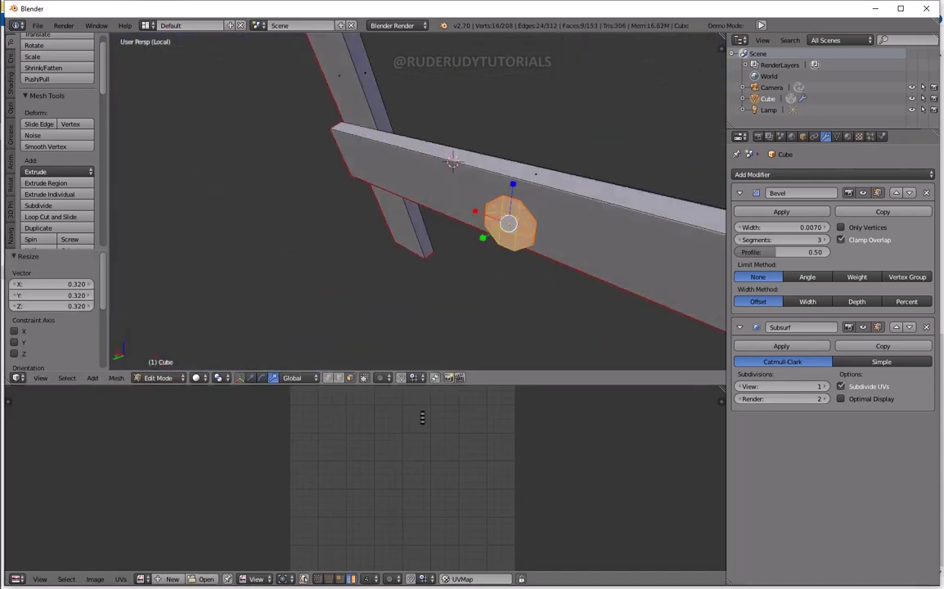
pyautogui.moveTo(606, 286)
pyautogui.mouseDown(button='middle')
pyautogui.moveTo(445, 242)
pyautogui.moveTo(327, 225)
pyautogui.mouseUp(button='middle')
pyautogui.press('g')
pyautogui.press('Return')
# Step: Lengthen the whole rod along Y and lower it slightly
pyautogui.scroll(-3, 384, 229)
pyautogui.scroll(4, 324, 225)
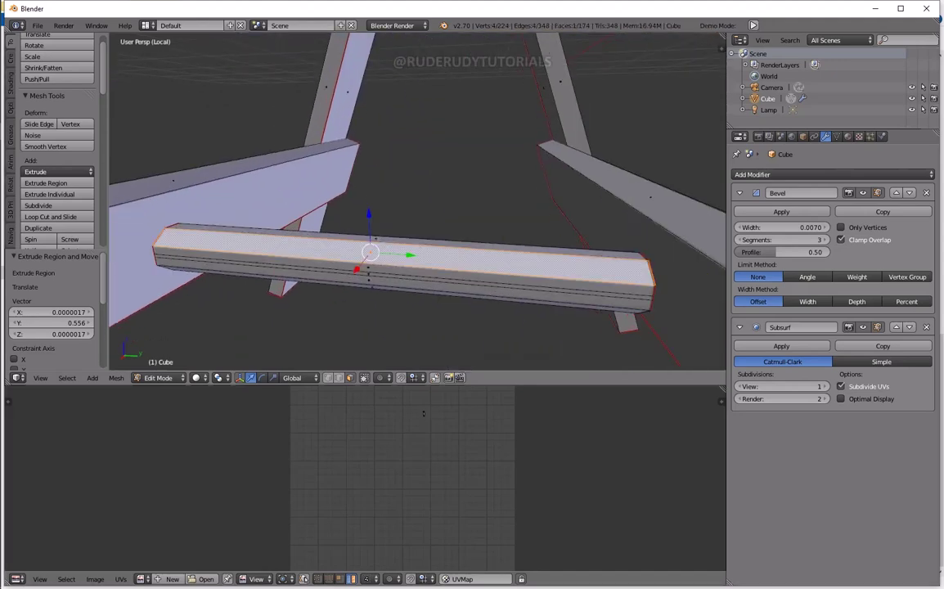
pyautogui.hotkey('ctrl', 'l')
pyautogui.press('s')
pyautogui.press('y')
pyautogui.click(159, 204)
pyautogui.scroll(2, 160, 203)
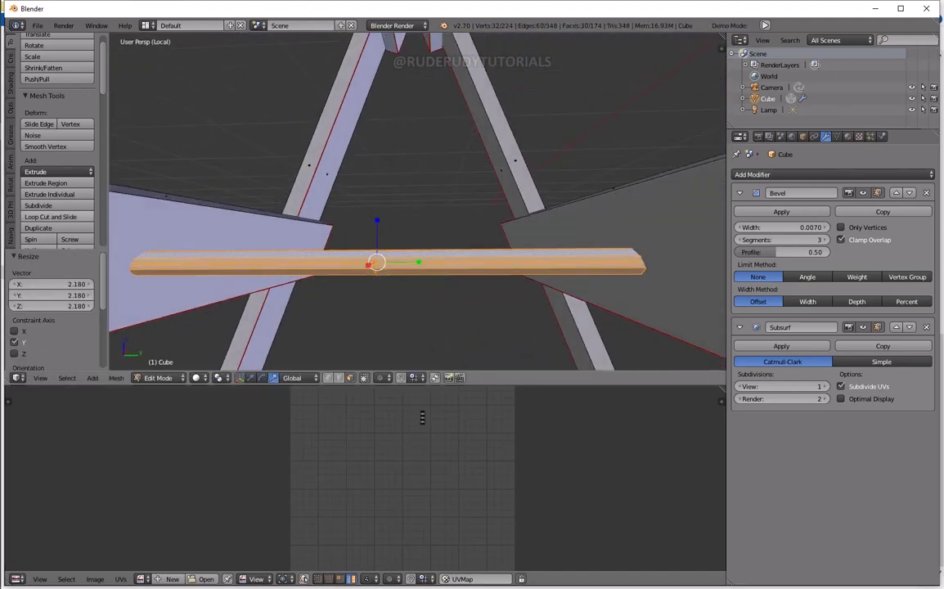
pyautogui.moveTo(376, 261); pyautogui.dragTo(425, 246, button='middle')
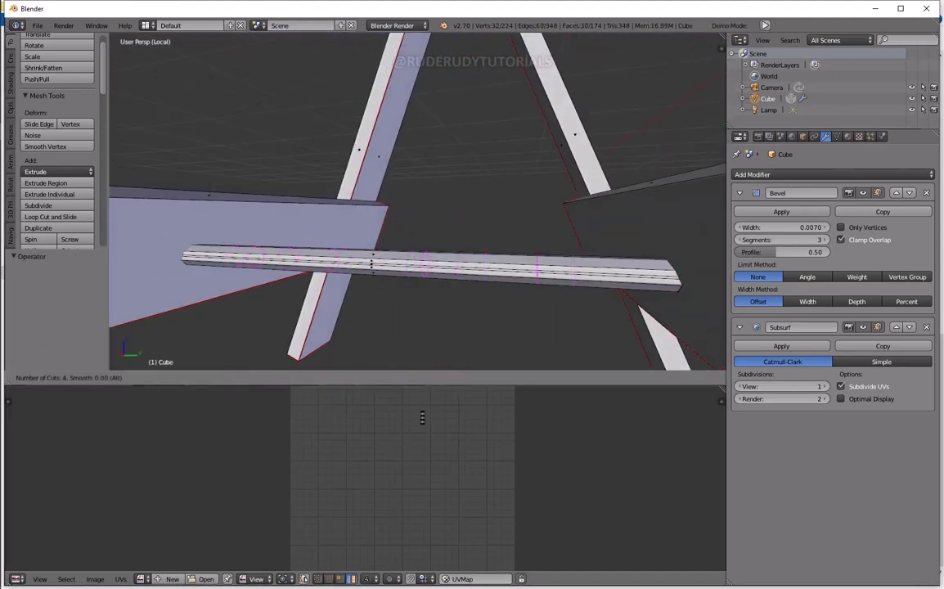
pyautogui.press('Return')
# Step: In wireframe view, box-select three edge loops in the middle of the rod
pyautogui.moveTo(422, 418); pyautogui.dragTo(422, 418, button='middle')
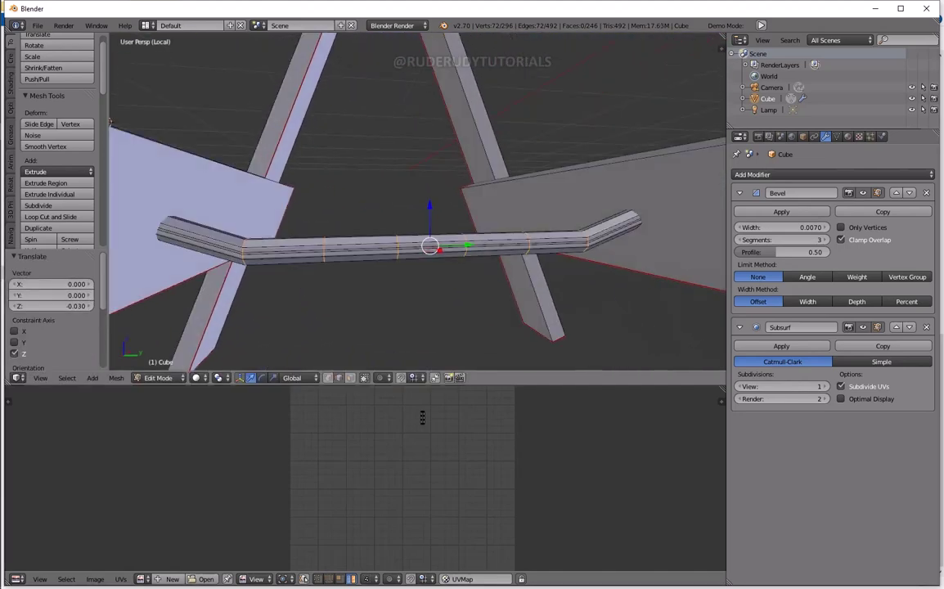
pyautogui.press('z')
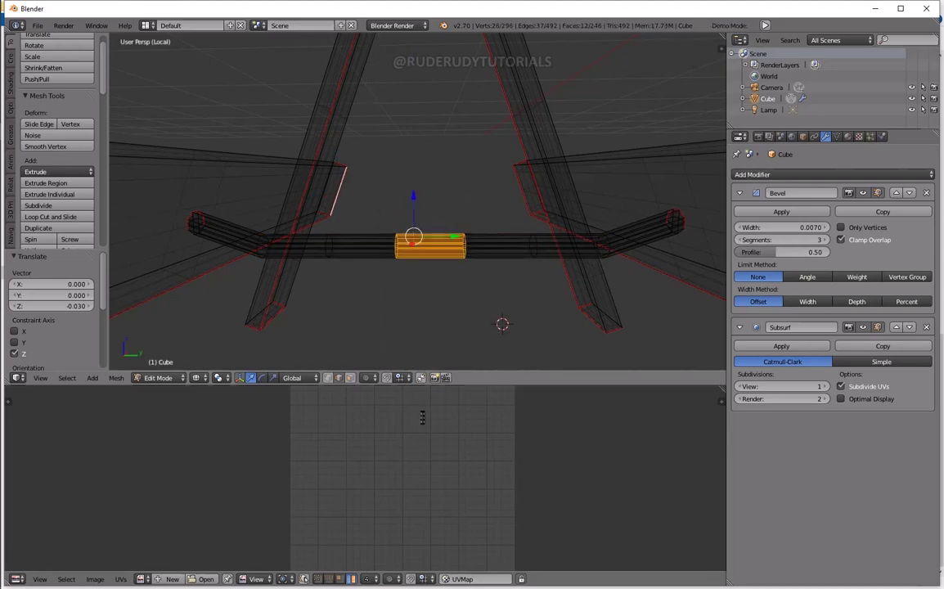
pyautogui.moveTo(422, 418); pyautogui.dragTo(499, 285, button='middle')
pyautogui.press('b')
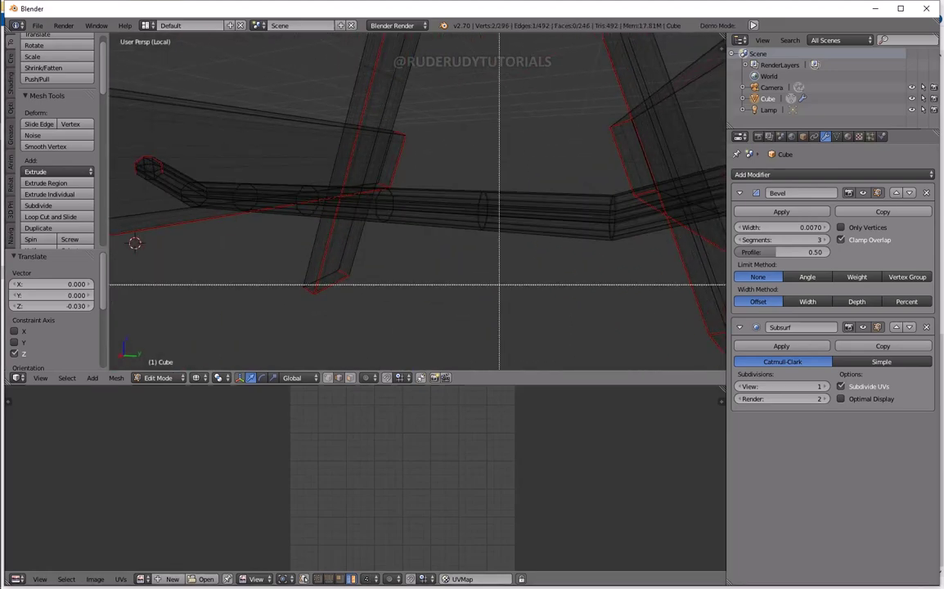
pyautogui.moveTo(499, 284); pyautogui.dragTo(621, 344)
pyautogui.moveTo(621, 344); pyautogui.dragTo(573, 311, button='middle')
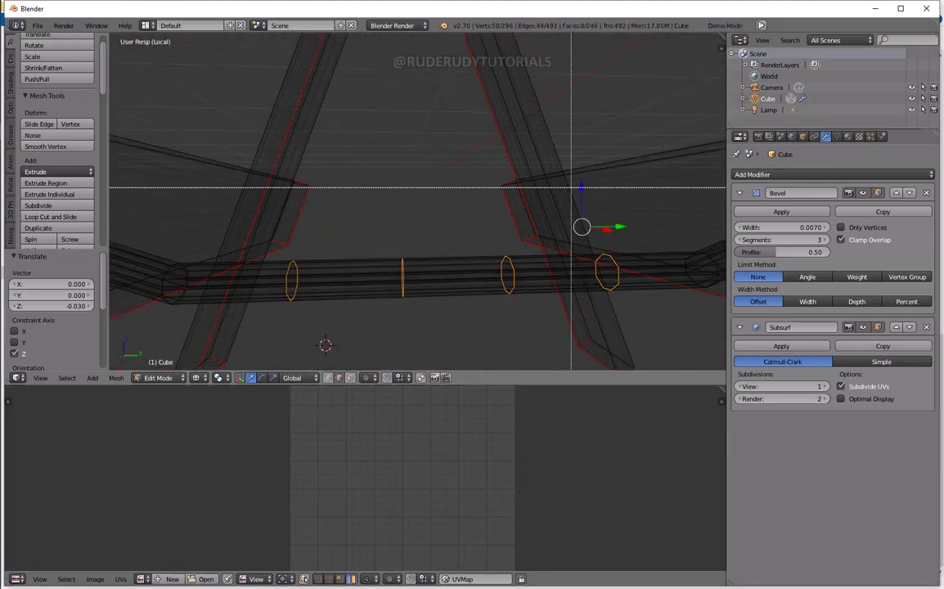
pyautogui.moveTo(409, 205); pyautogui.dragTo(376, 245, button='middle')
pyautogui.hotkey('ctrl', 'z')
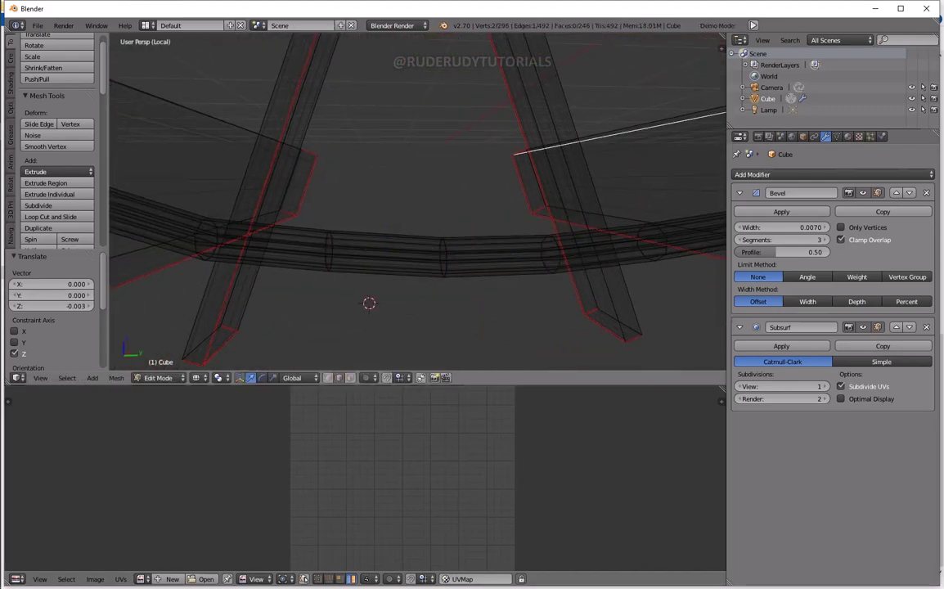
# Step: Add another edge loop and rotate the selected loops about X to curve the rod
pyautogui.keyDown('alt'); pyautogui.keyDown('shift'); pyautogui.click(558, 259); pyautogui.keyUp('shift'); pyautogui.keyUp('alt')
pyautogui.moveTo(558, 259); pyautogui.dragTo(523, 270, button='middle')
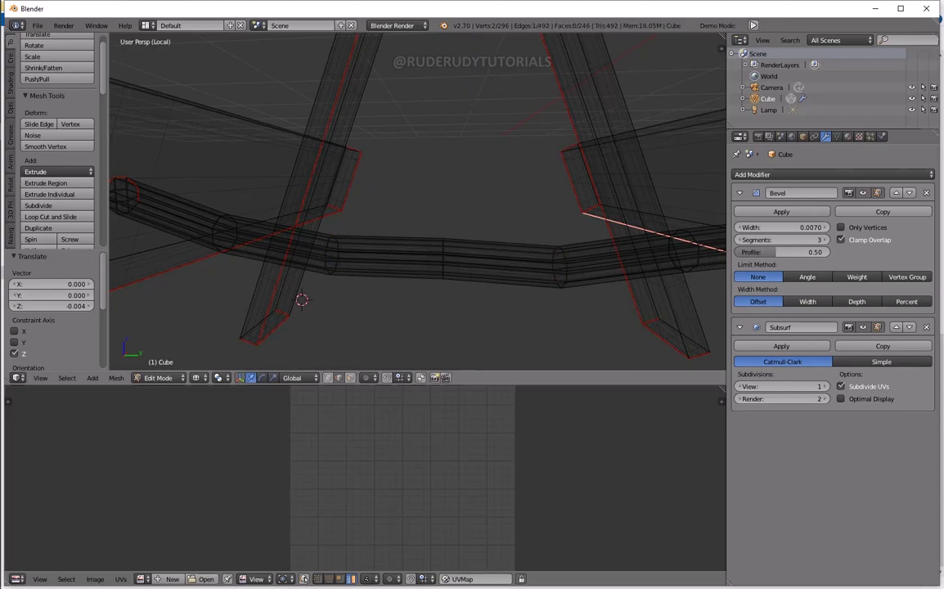
pyautogui.moveTo(409, 205)
pyautogui.mouseDown(button='middle')
pyautogui.moveTo(359, 245)
pyautogui.moveTo(433, 278)
pyautogui.mouseUp(button='middle')
pyautogui.press('z')
pyautogui.click(262, 377)
pyautogui.press('z')
pyautogui.moveTo(413, 270); pyautogui.dragTo(413, 283)
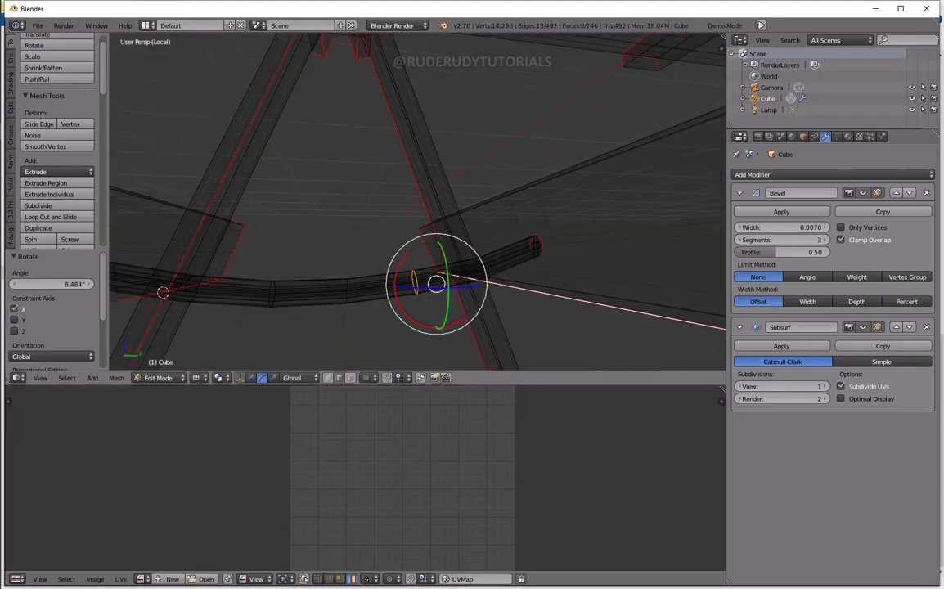
# Step: Back in solid view, select the small connected end piece and rotate it into position
pyautogui.moveTo(409, 205)
pyautogui.mouseDown(button='middle')
pyautogui.moveTo(426, 229)
pyautogui.moveTo(393, 221)
pyautogui.moveTo(441, 188)
pyautogui.moveTo(384, 213)
pyautogui.moveTo(359, 245)
pyautogui.moveTo(393, 221)
pyautogui.mouseUp(button='middle')
pyautogui.click(250, 377)
pyautogui.press('z')
pyautogui.rightClick(446, 228)
pyautogui.hotkey('ctrl', 'space')
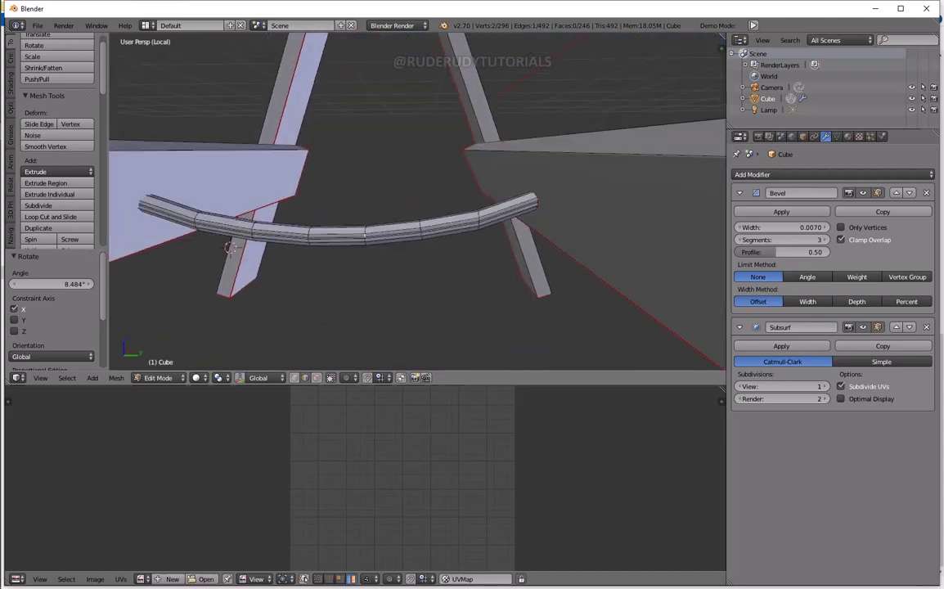
pyautogui.moveTo(230, 248)
pyautogui.mouseDown(button='middle')
pyautogui.moveTo(262, 237)
pyautogui.moveTo(286, 246)
pyautogui.moveTo(327, 229)
pyautogui.mouseUp(button='middle')
pyautogui.press('l')
pyautogui.moveTo(425, 229)
pyautogui.mouseDown(button='middle')
pyautogui.moveTo(343, 253)
pyautogui.moveTo(274, 239)
pyautogui.mouseUp(button='middle')
pyautogui.press('e')
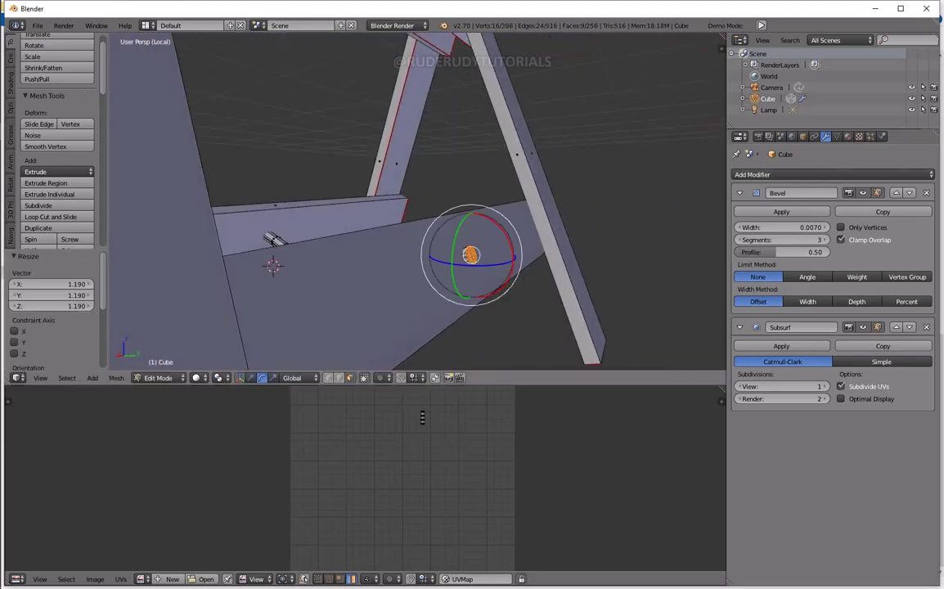
# Step: Extrude another hook segment, rotate it, and move it down along Z
pyautogui.click(544, 292)
pyautogui.press('e')
pyautogui.click(544, 292)
pyautogui.moveTo(544, 292); pyautogui.dragTo(542, 237, button='middle')
pyautogui.press('r')
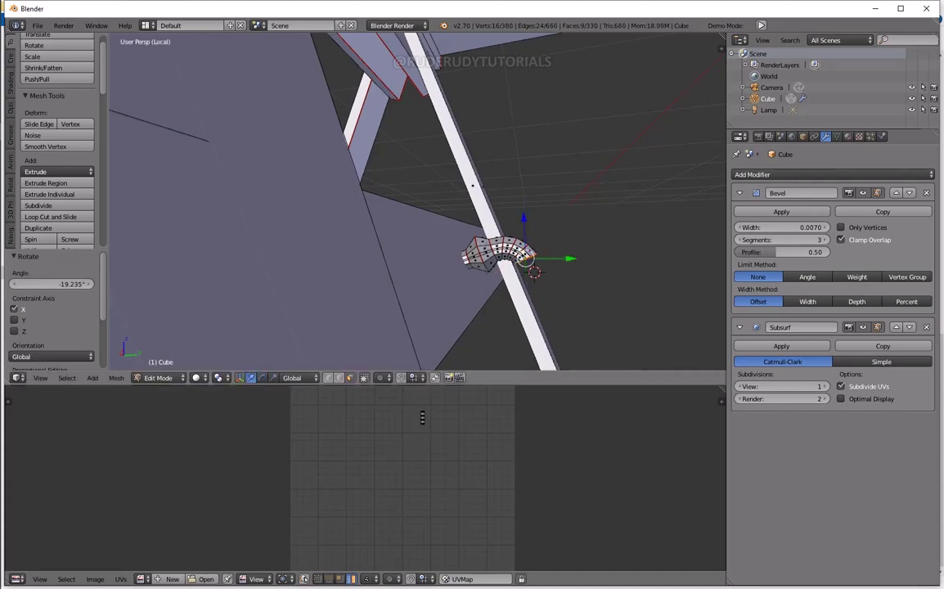
pyautogui.press('g')
pyautogui.press('z')
pyautogui.click(570, 282)
# Step: Extrude the tube's end face, scale the end section, and rotate it about Y
pyautogui.moveTo(534, 272)
pyautogui.mouseDown(button='middle')
pyautogui.moveTo(571, 283)
pyautogui.moveTo(567, 260)
pyautogui.moveTo(479, 249)
pyautogui.mouseUp(button='middle')
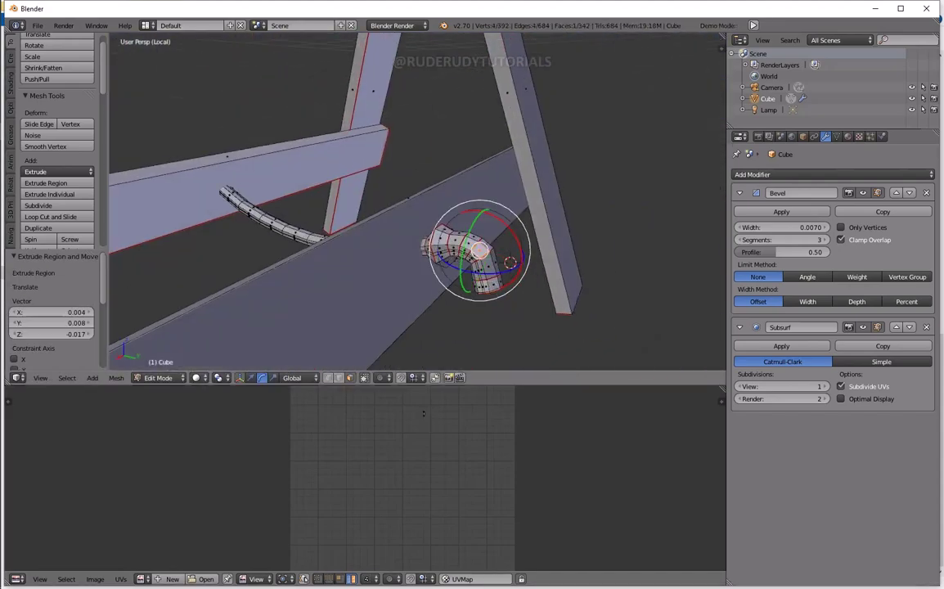
pyautogui.press('l')
pyautogui.moveTo(423, 413); pyautogui.dragTo(422, 418, button='middle')
pyautogui.press('e')
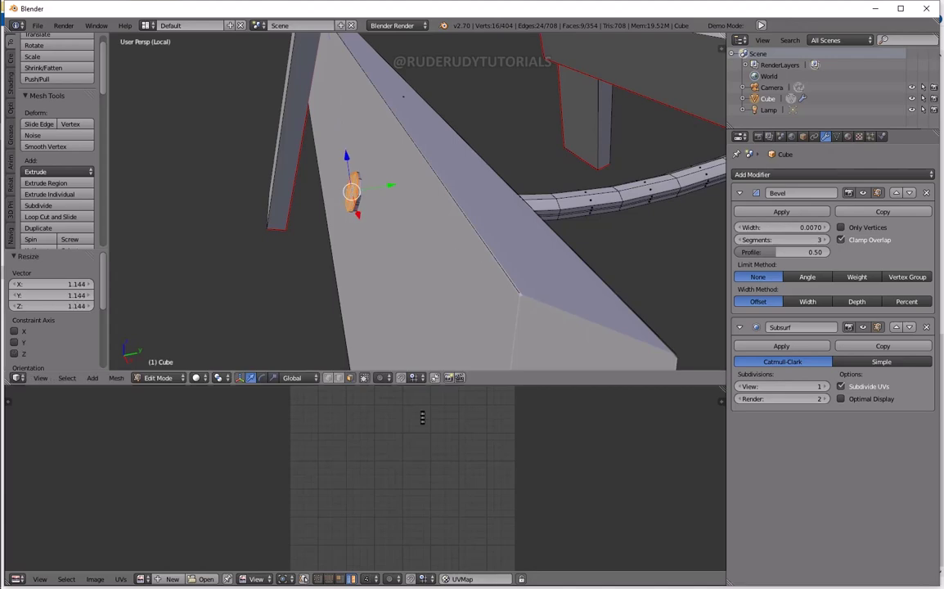
pyautogui.click(398, 248)
pyautogui.moveTo(397, 247); pyautogui.dragTo(392, 303, button='middle')
pyautogui.moveTo(398, 344); pyautogui.dragTo(388, 304)
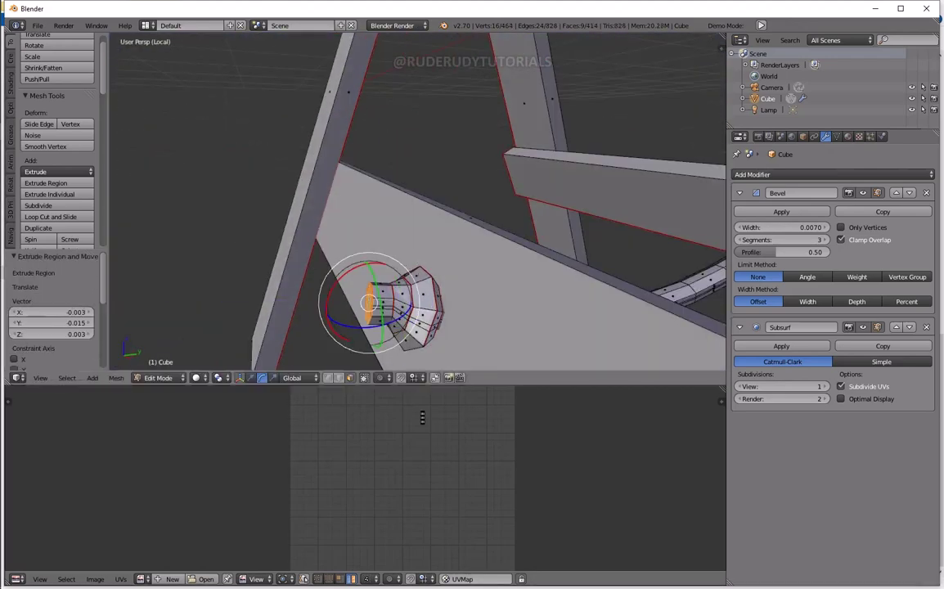
pyautogui.moveTo(388, 304)
pyautogui.mouseDown(button='middle')
pyautogui.moveTo(562, 344)
pyautogui.moveTo(326, 226)
pyautogui.mouseUp(button='middle')
# Step: Extrude the hook's end face again along the X axis
pyautogui.press('e')
pyautogui.press('x')
pyautogui.click(719, 252)
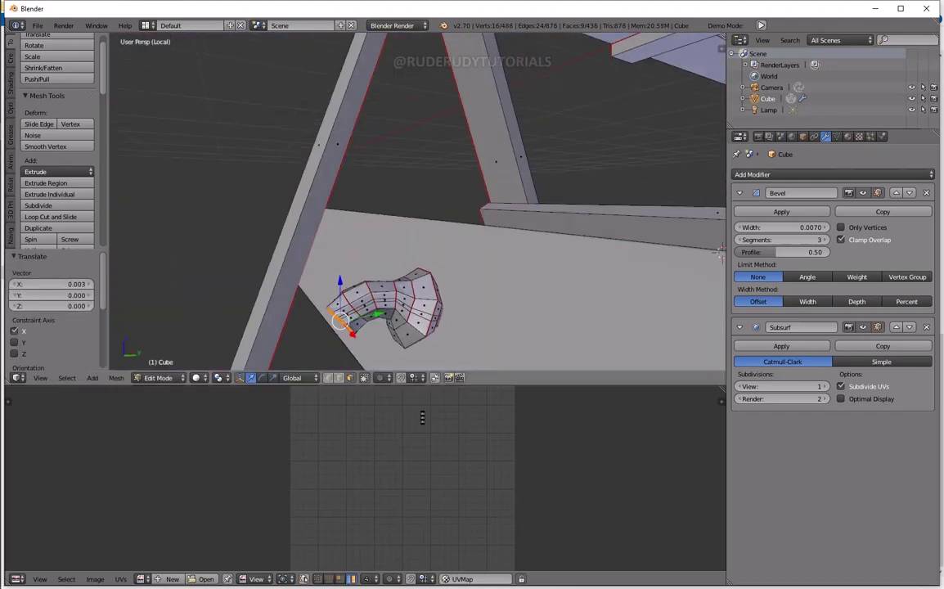
pyautogui.moveTo(719, 252)
pyautogui.mouseDown(button='middle')
pyautogui.moveTo(491, 245)
pyautogui.moveTo(393, 196)
pyautogui.mouseUp(button='middle')
pyautogui.moveTo(417, 245)
pyautogui.mouseDown(button='middle')
pyautogui.moveTo(458, 205)
pyautogui.moveTo(418, 246)
pyautogui.moveTo(471, 256)
pyautogui.moveTo(464, 210)
pyautogui.moveTo(462, 260)
pyautogui.moveTo(441, 270)
pyautogui.mouseUp(button='middle')
# Step: Select a path of edges along the hook and the ring at its end
pyautogui.scroll(-3, 417, 245)
pyautogui.keyDown('ctrl'); pyautogui.rightClick(472, 257); pyautogui.keyUp('ctrl')
pyautogui.click(116, 377)
# Step: Clear the existing seams from the selected hook edges via the mesh edge commands
pyautogui.click(294, 242)
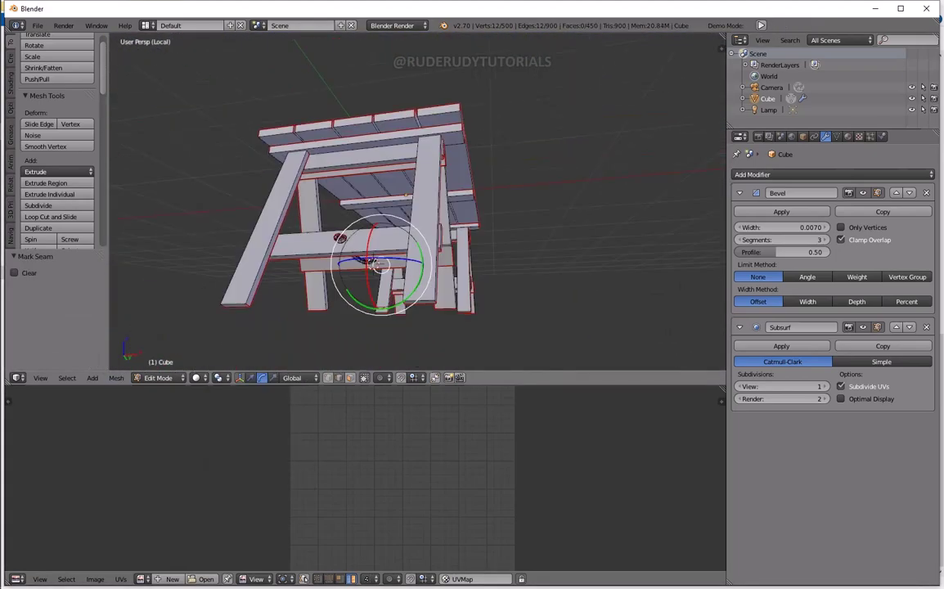
pyautogui.moveTo(337, 295)
pyautogui.mouseDown(button='middle')
pyautogui.moveTo(444, 319)
pyautogui.moveTo(458, 246)
pyautogui.mouseUp(button='middle')
pyautogui.moveTo(728, 245); pyautogui.dragTo(917, 245)
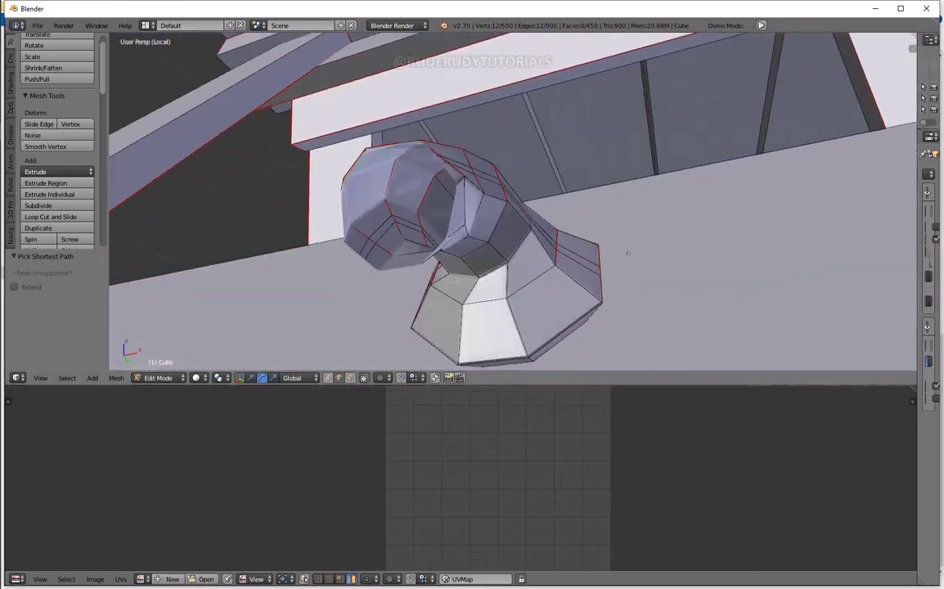
pyautogui.moveTo(490, 245); pyautogui.dragTo(507, 270, button='middle')
pyautogui.click(116, 377)
pyautogui.moveTo(130, 221)
pyautogui.moveTo(622, 254)
pyautogui.mouseDown(button='middle')
pyautogui.moveTo(713, 227)
pyautogui.moveTo(701, 279)
pyautogui.moveTo(444, 308)
pyautogui.moveTo(563, 248)
pyautogui.moveTo(527, 303)
pyautogui.moveTo(718, 319)
pyautogui.moveTo(465, 307)
pyautogui.moveTo(491, 270)
pyautogui.moveTo(524, 327)
pyautogui.mouseUp(button='middle')
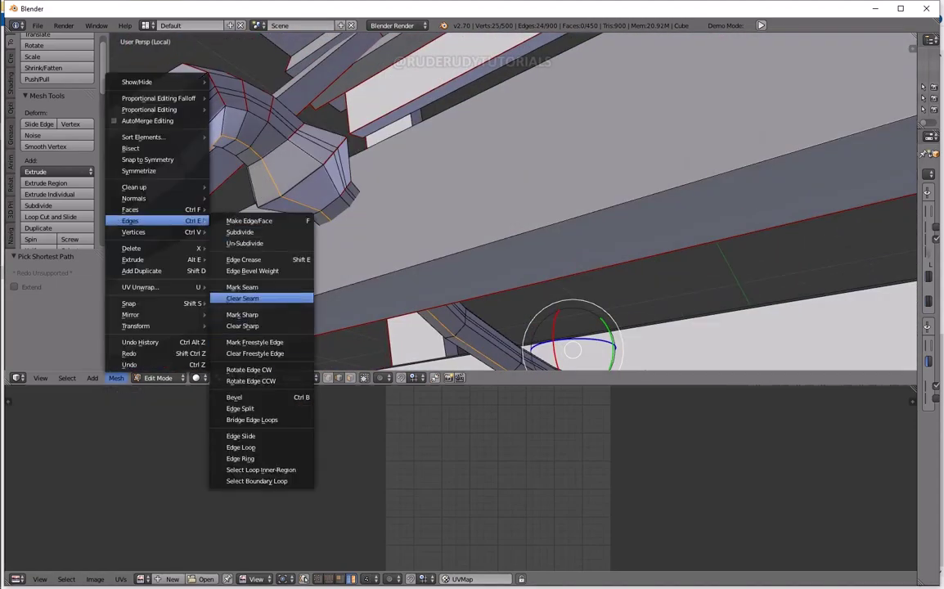
pyautogui.click(242, 298)
pyautogui.moveTo(245, 297)
pyautogui.mouseDown(button='middle')
pyautogui.moveTo(368, 270)
pyautogui.moveTo(491, 294)
pyautogui.moveTo(572, 327)
pyautogui.moveTo(458, 245)
pyautogui.moveTo(507, 213)
pyautogui.moveTo(572, 196)
pyautogui.mouseUp(button='middle')
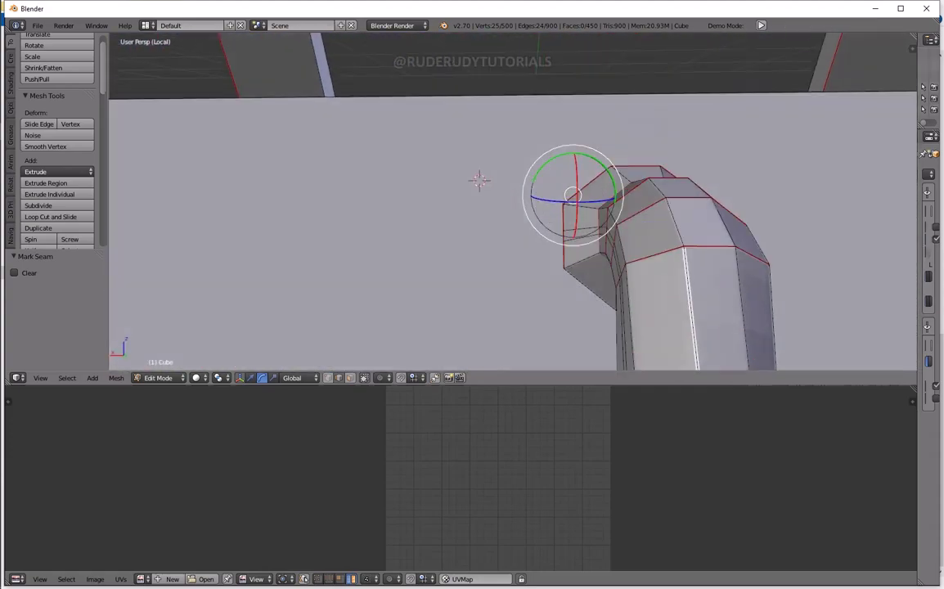
pyautogui.moveTo(573, 245); pyautogui.dragTo(449, 262, button='middle')
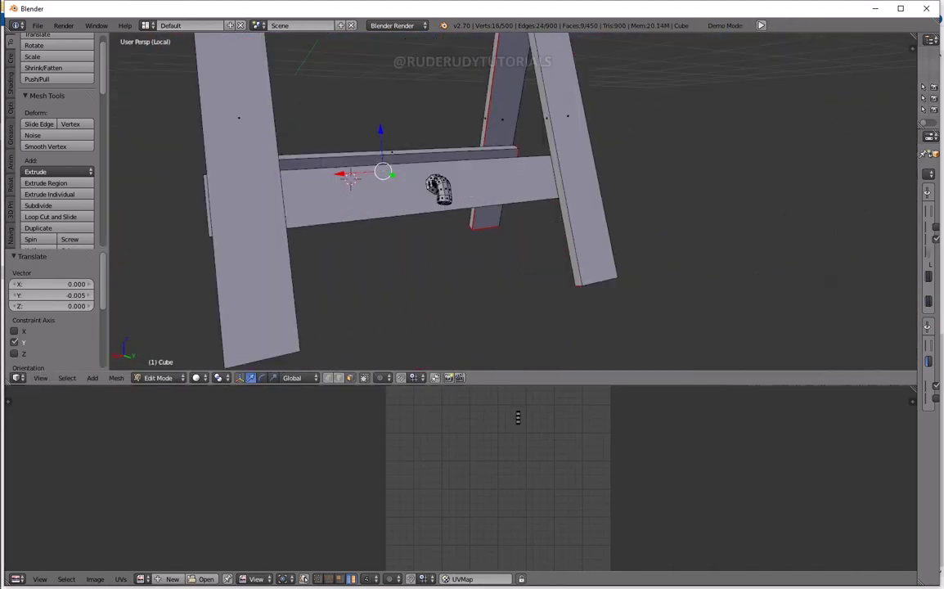
# Step: Switch to wireframe and use the mesh commands to position the hook and rod
pyautogui.press('z')
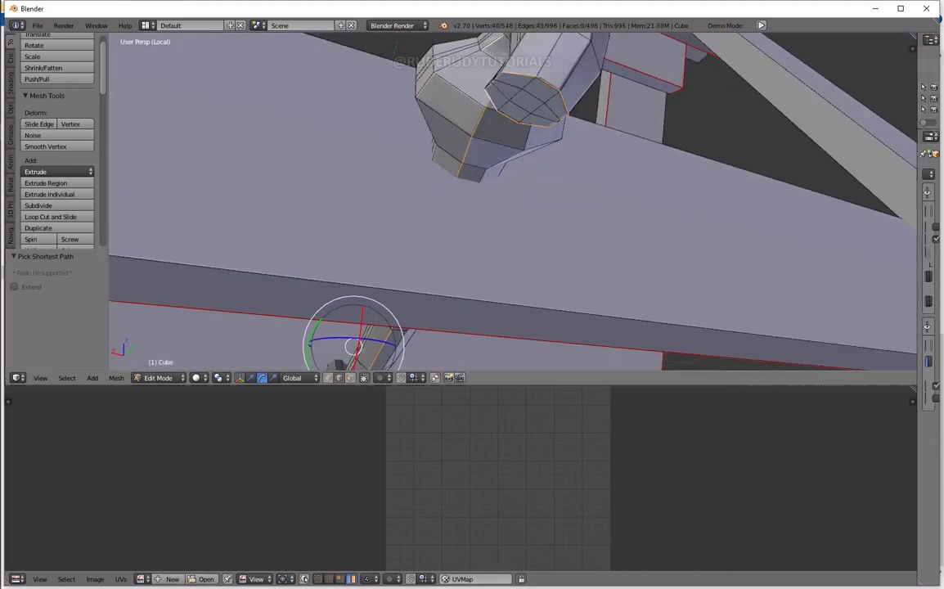
pyautogui.click(116, 377)
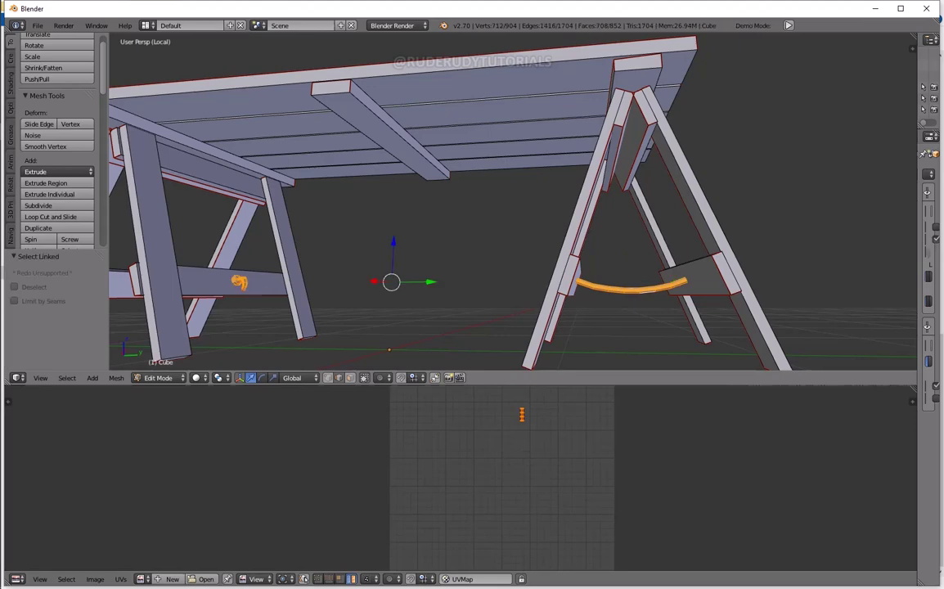
# Step: Deselect the curved rod and select the entire mesh
pyautogui.hotkey('ctrl', 'z')
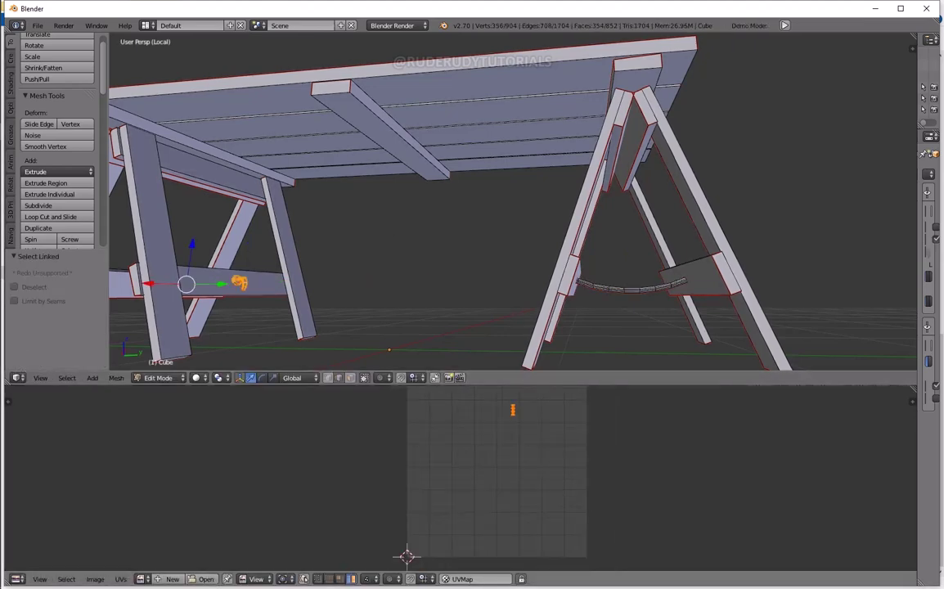
pyautogui.press('a')
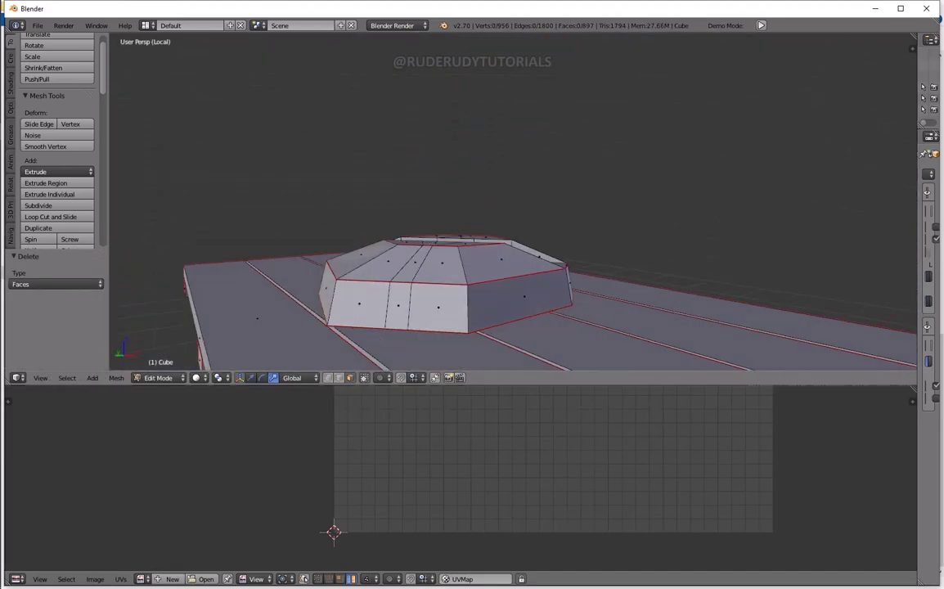
# Step: Clear the old seams and mark the selected bolt-head edges as a seam
pyautogui.click(116, 377)
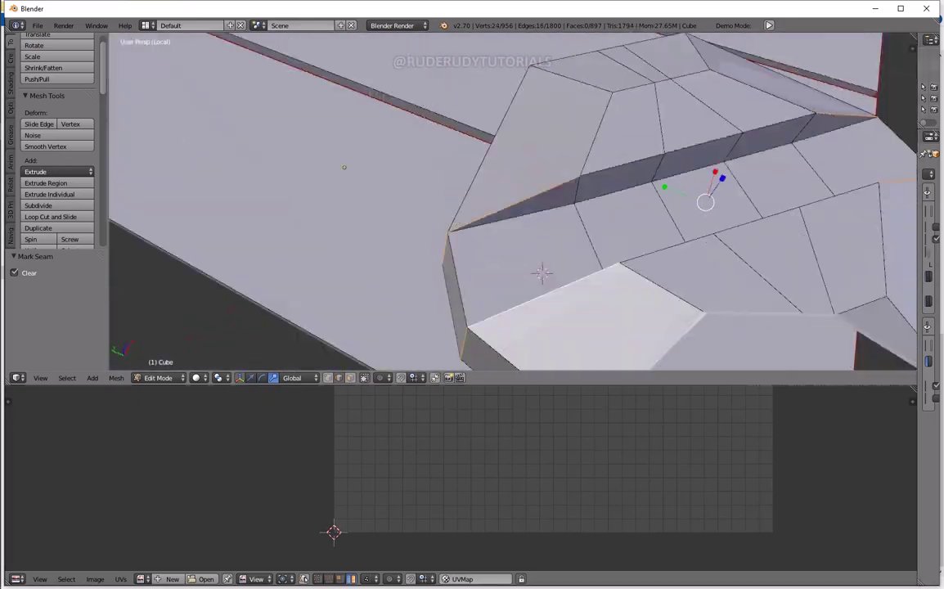
pyautogui.moveTo(523, 260); pyautogui.dragTo(797, 279, button='middle')
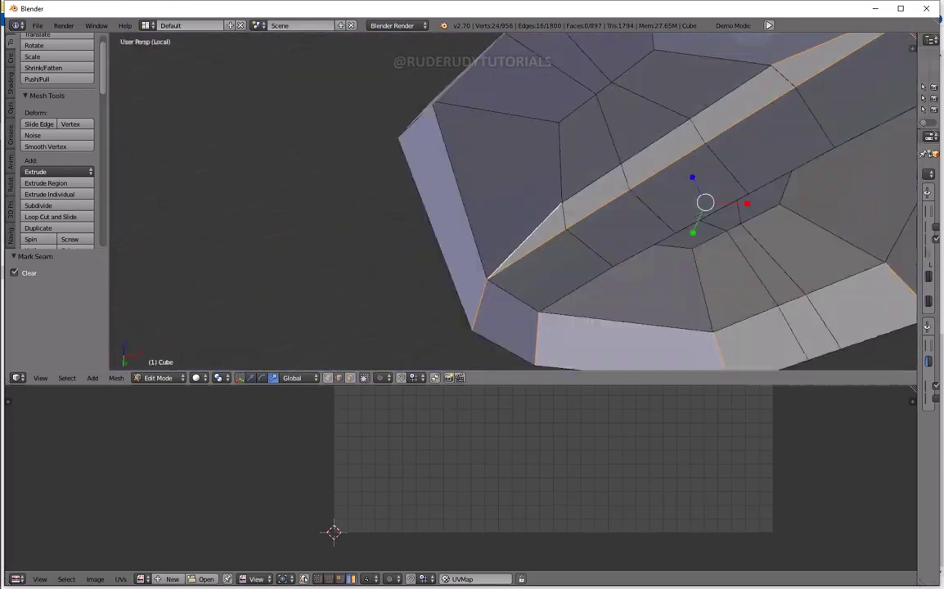
pyautogui.click(116, 377)
pyautogui.click(319, 167)
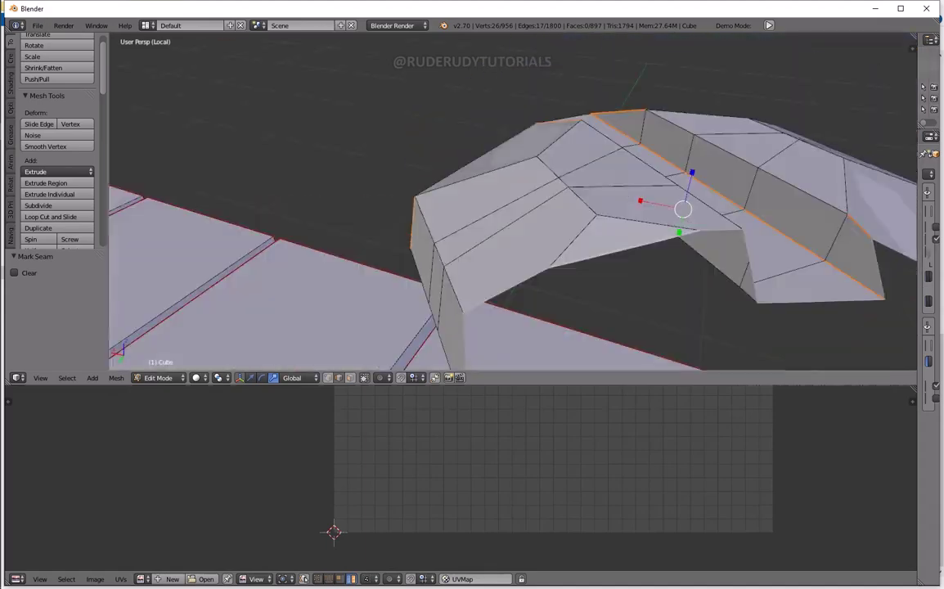
# Step: Frame the bolt head, select all of its faces, and bring up the unwrapping options
pyautogui.press('KP_Decimal')
pyautogui.press('l')
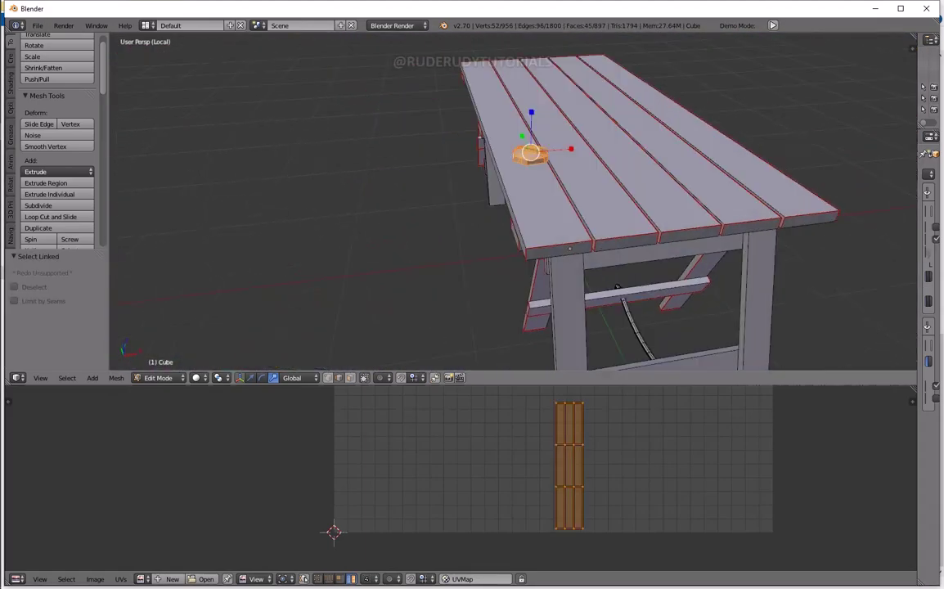
pyautogui.click(116, 377)
# Step: Unwrap the bolt head, then duplicate it along X to line the board's edge
pyautogui.click(237, 287)
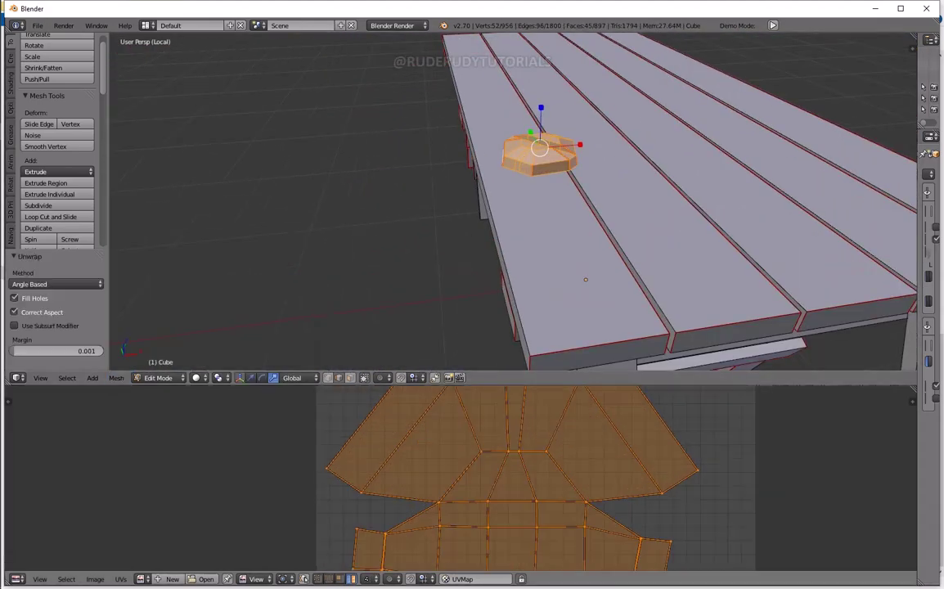
pyautogui.press('a')
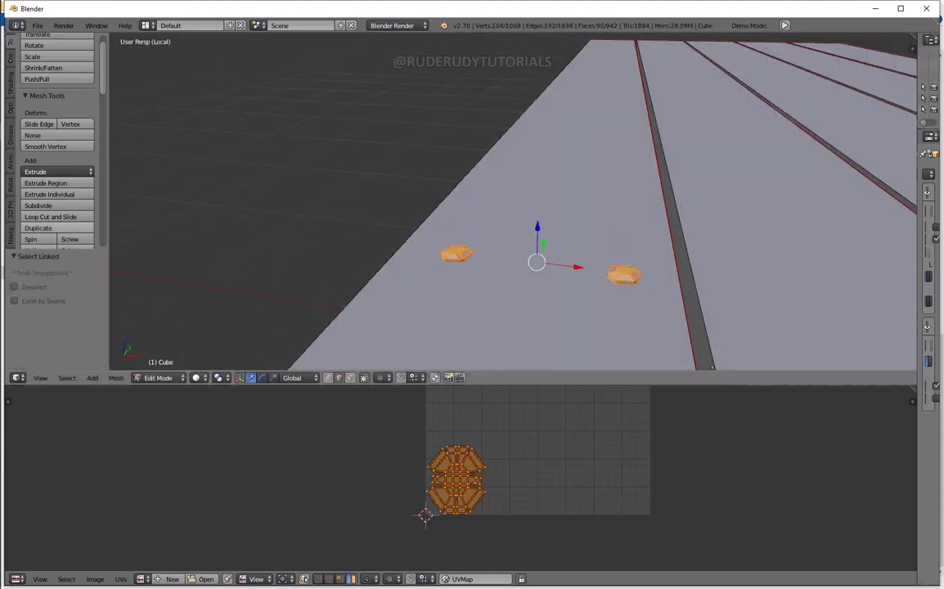
pyautogui.hotkey('shift', 'd')
pyautogui.click(116, 377)
pyautogui.click(123, 367)
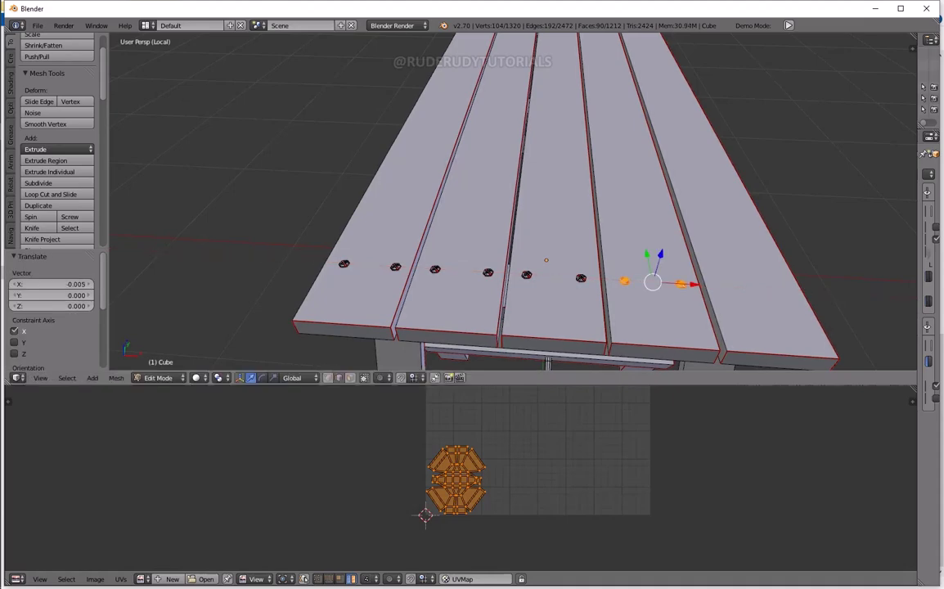
pyautogui.press('Return')
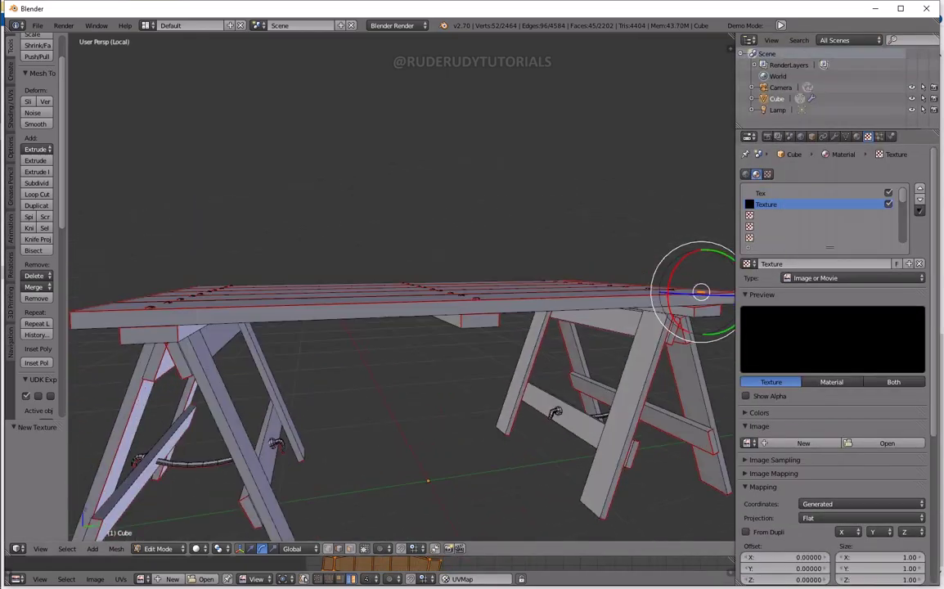
pyautogui.moveTo(400, 327)
pyautogui.mouseDown(button='middle')
pyautogui.moveTo(384, 343)
pyautogui.moveTo(384, 294)
pyautogui.moveTo(368, 270)
pyautogui.moveTo(392, 245)
pyautogui.mouseUp(button='middle')
pyautogui.scroll(-5, 401, 327)
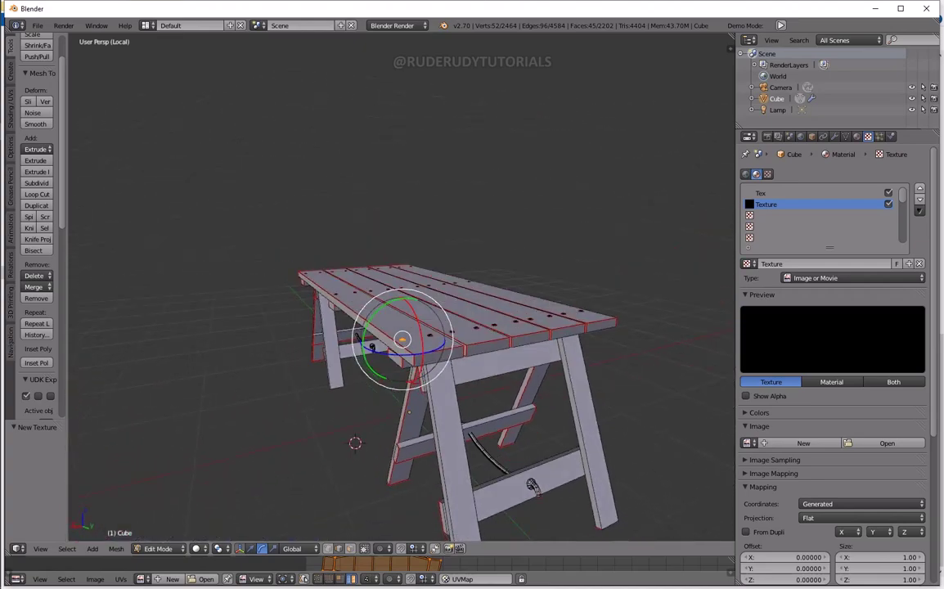
pyautogui.moveTo(403, 339)
pyautogui.mouseDown(button='middle')
pyautogui.moveTo(402, 360)
pyautogui.moveTo(385, 368)
pyautogui.moveTo(368, 343)
pyautogui.moveTo(402, 338)
pyautogui.moveTo(384, 368)
pyautogui.mouseUp(button='middle')
pyautogui.scroll(-5, 556, 335)
pyautogui.scroll(5, 401, 327)
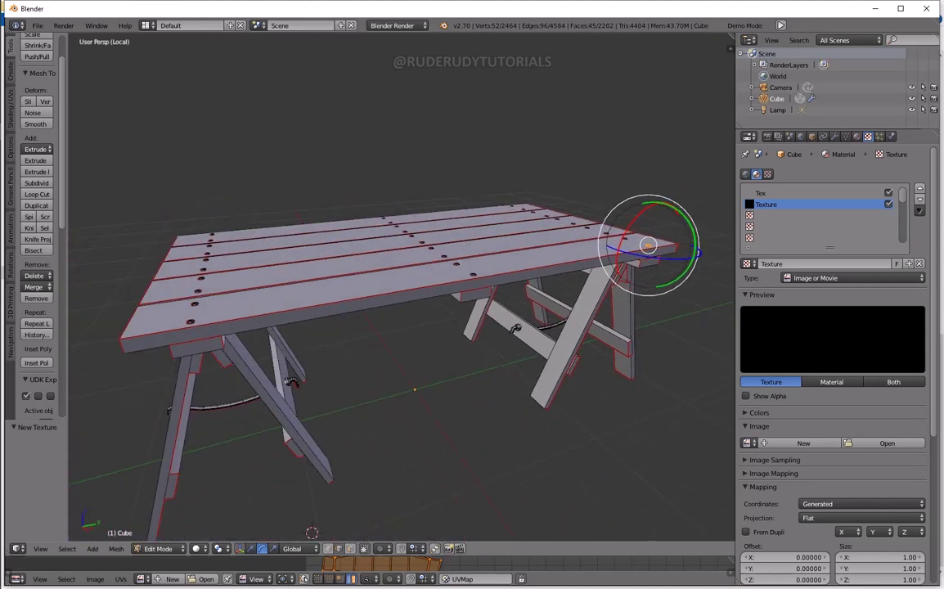